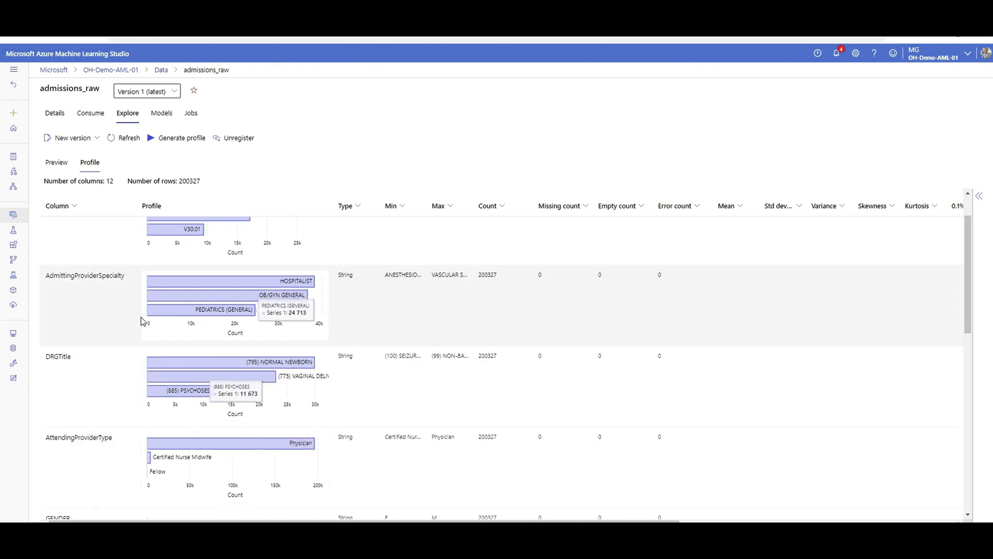
Examine the admissions_raw column profiles, opening the GENDER statistics and checking PrimaryPayor, AttendingProviderType and DRGTitle counts
scroll(105, 484, down, 1)
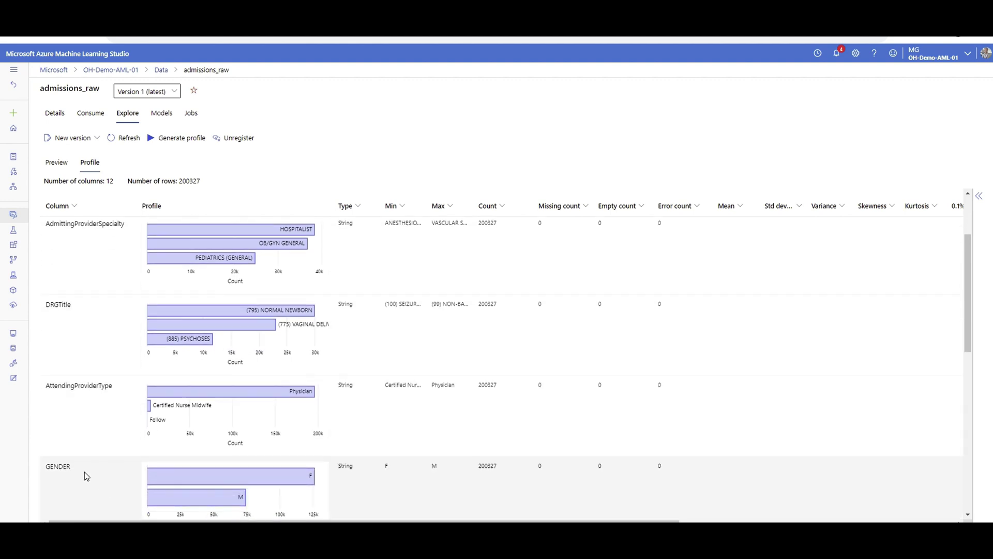
double_click(86, 472)
scroll(86, 473, down, 1)
scroll(116, 471, down, 1)
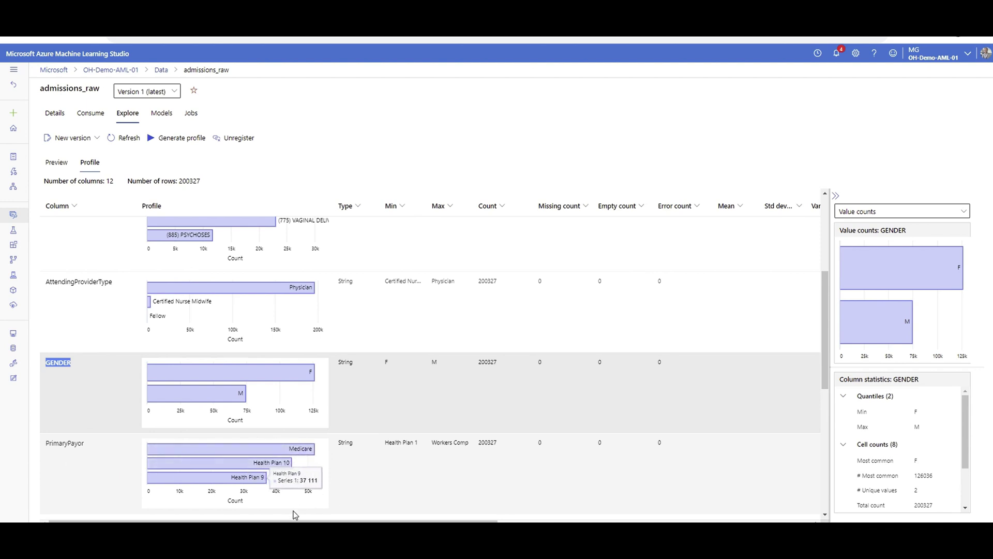
mouse_move(261, 484)
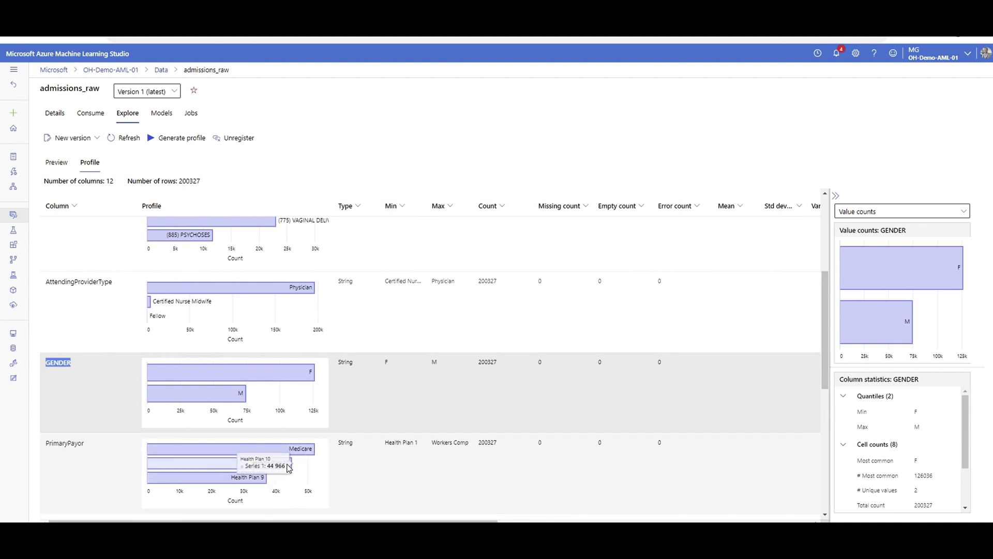
mouse_move(271, 376)
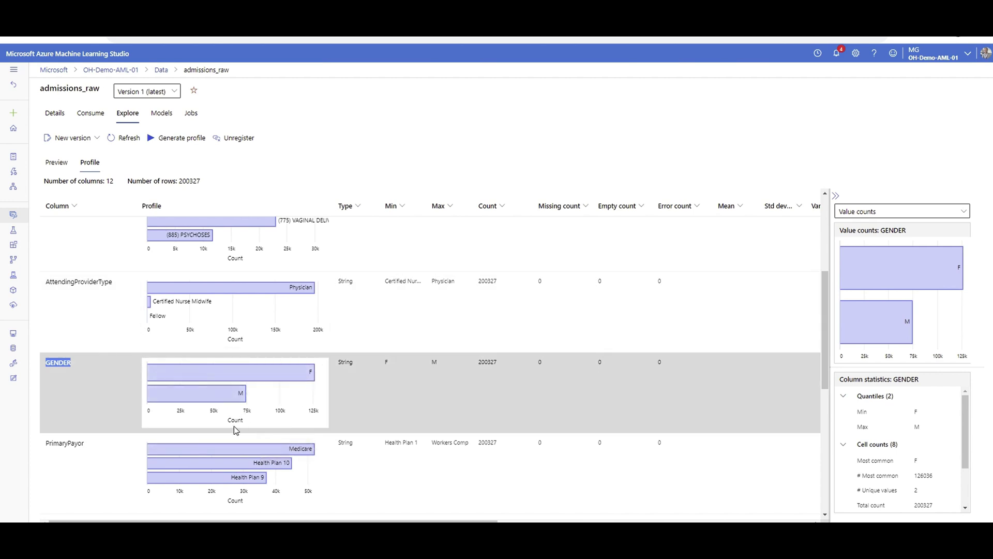
scroll(234, 426, up, 2)
scroll(155, 352, up, 1)
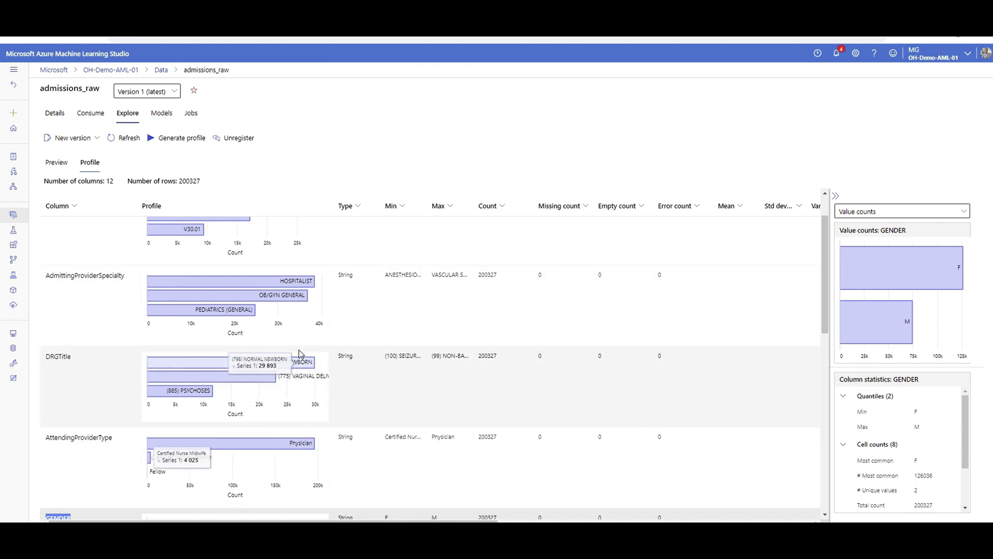
scroll(239, 370, up, 1)
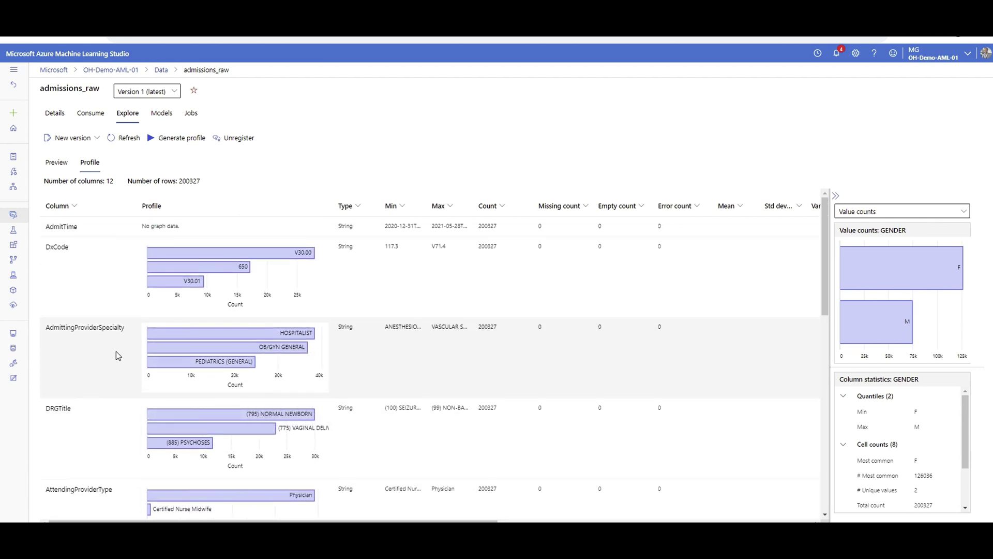
Review the remaining column profiles of admissions_raw, viewing the detailed statistics for Location and Diagnosis
scroll(113, 347, down, 2)
scroll(112, 347, down, 7)
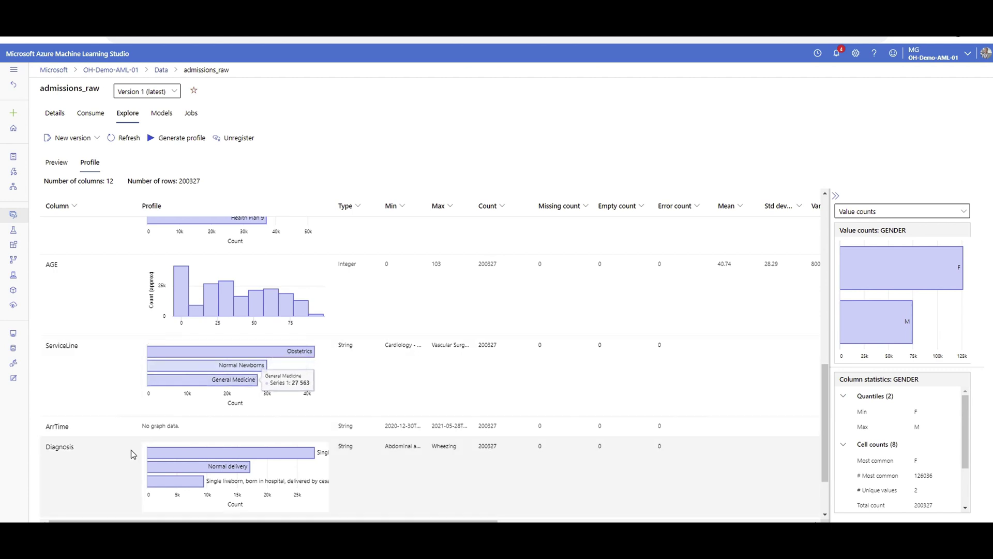
scroll(132, 449, down, 2)
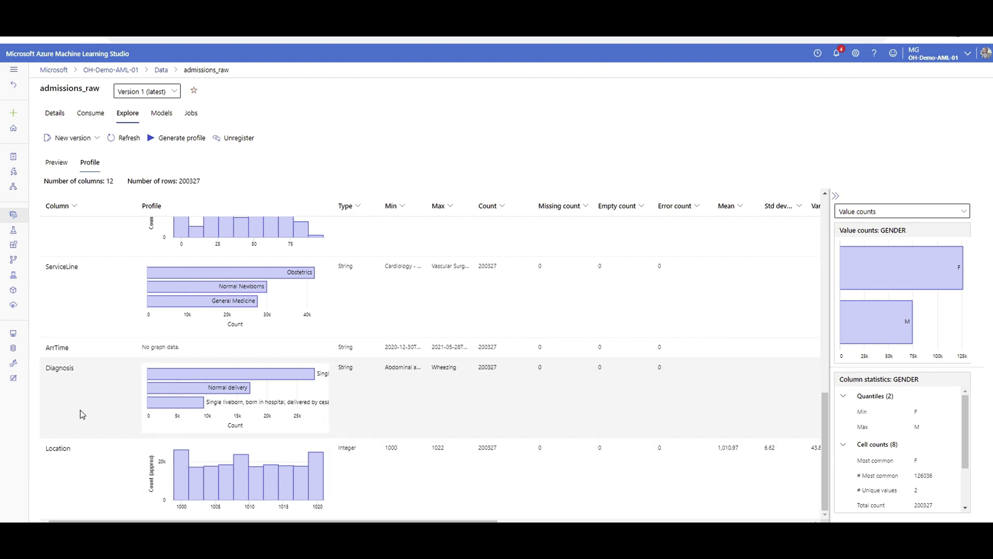
click(91, 448)
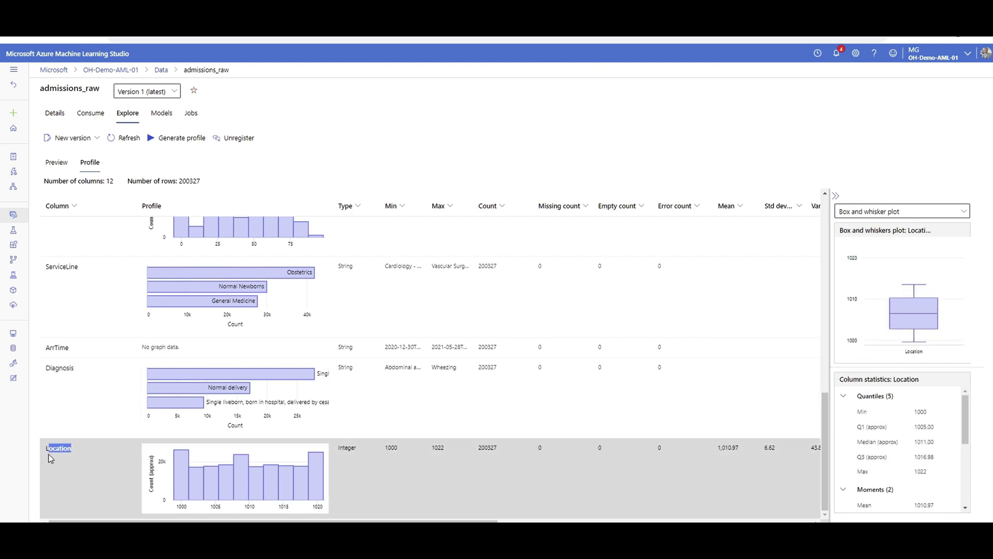
click(81, 404)
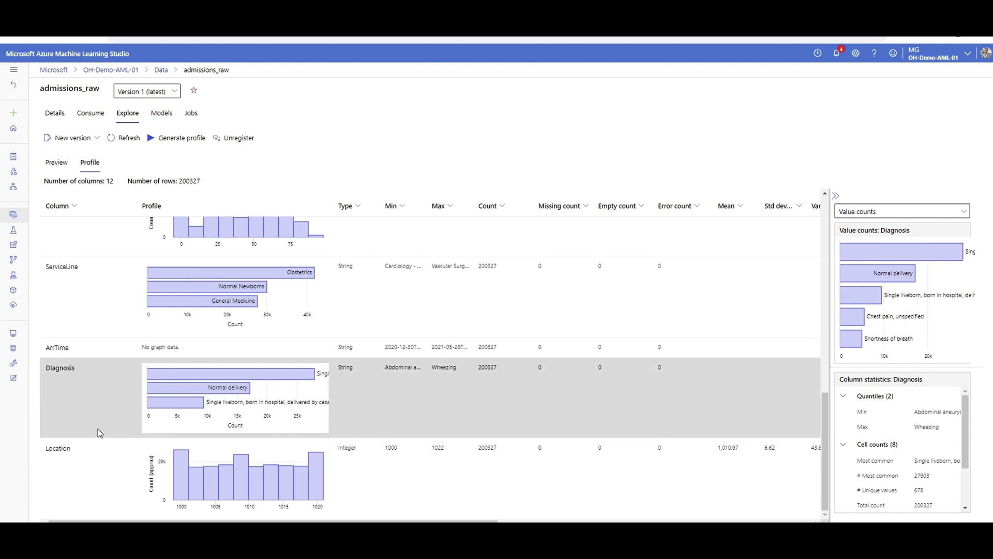
scroll(111, 426, up, 1)
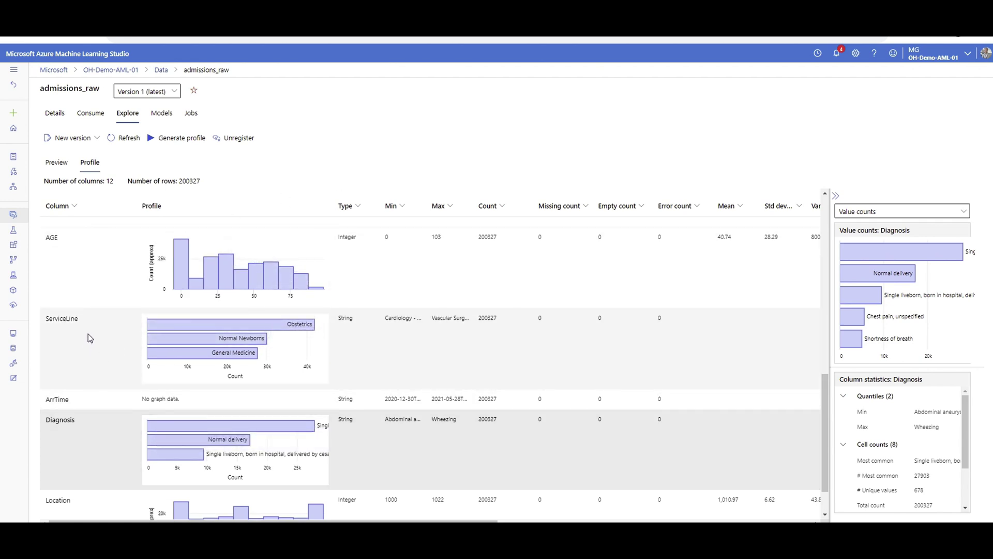
scroll(108, 380, down, 1)
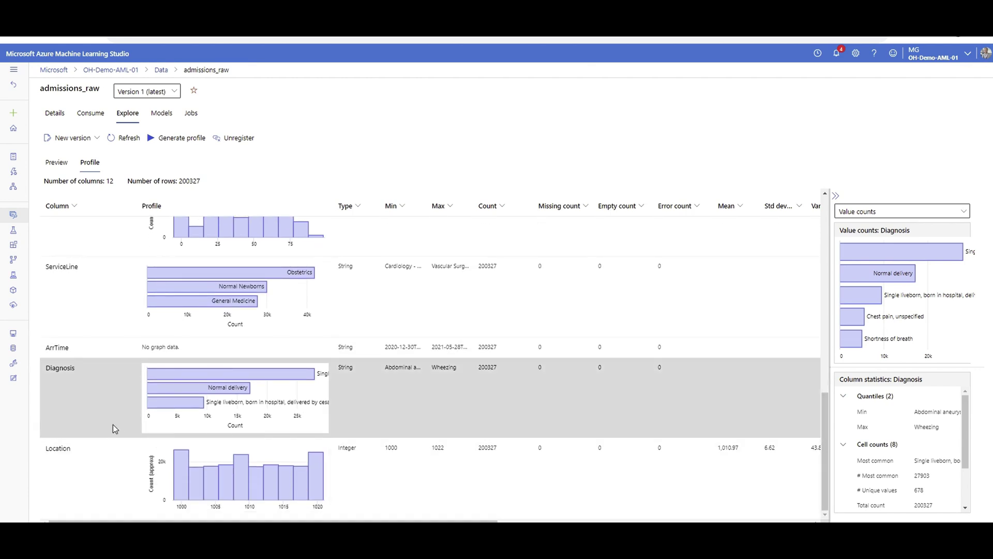
scroll(115, 421, up, 1)
scroll(118, 461, up, 4)
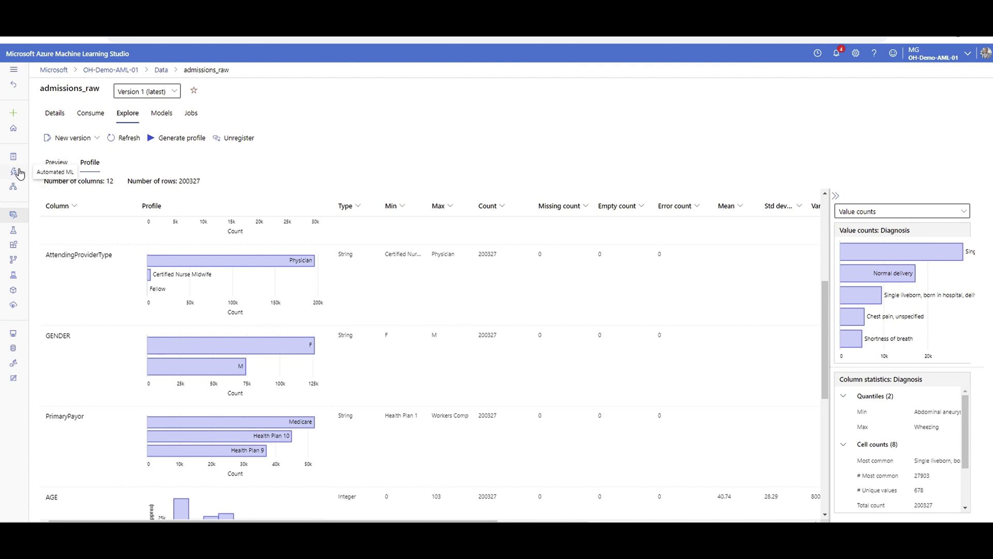
Open the waittime real-time endpoint in the workspace and check its compute type
click(14, 306)
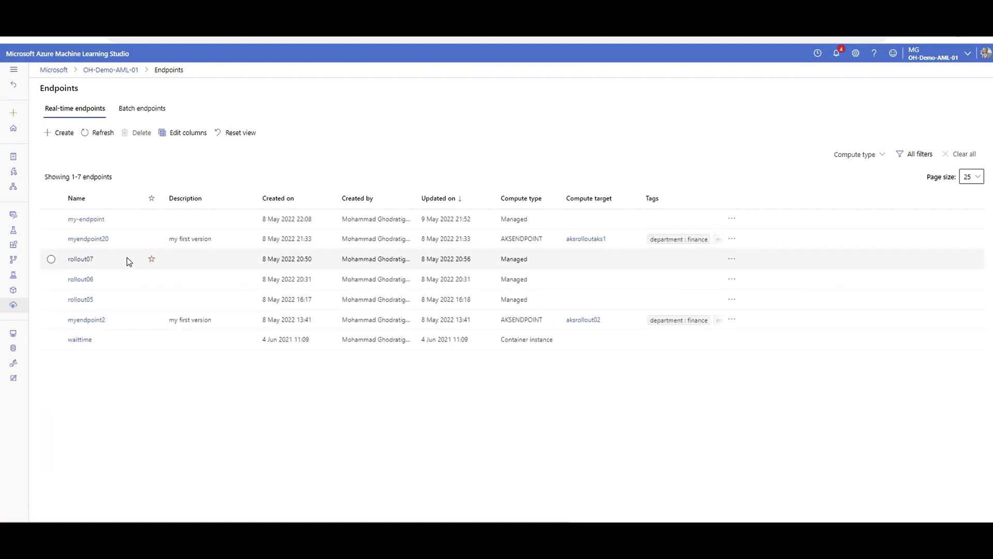
click(79, 340)
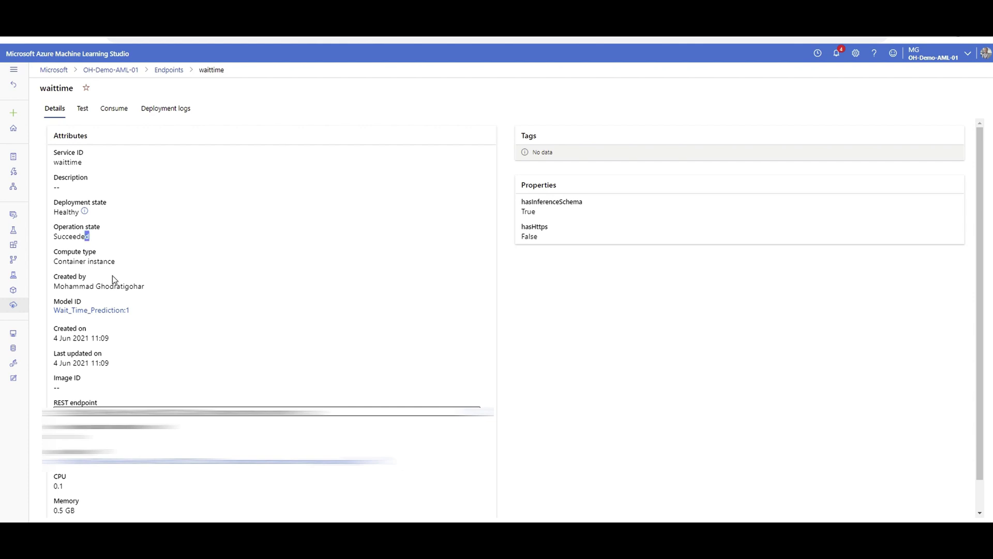
drag(111, 262, 58, 259)
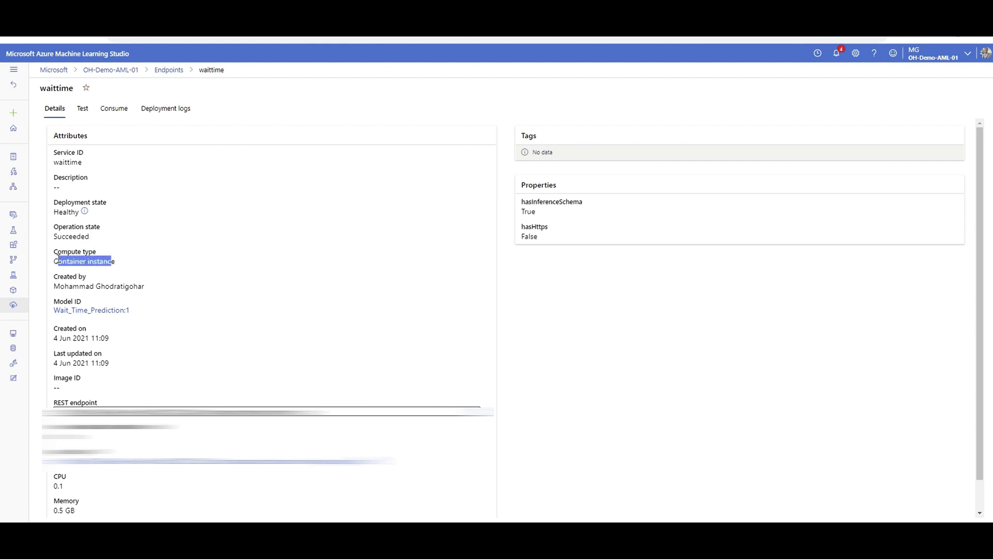
click(58, 259)
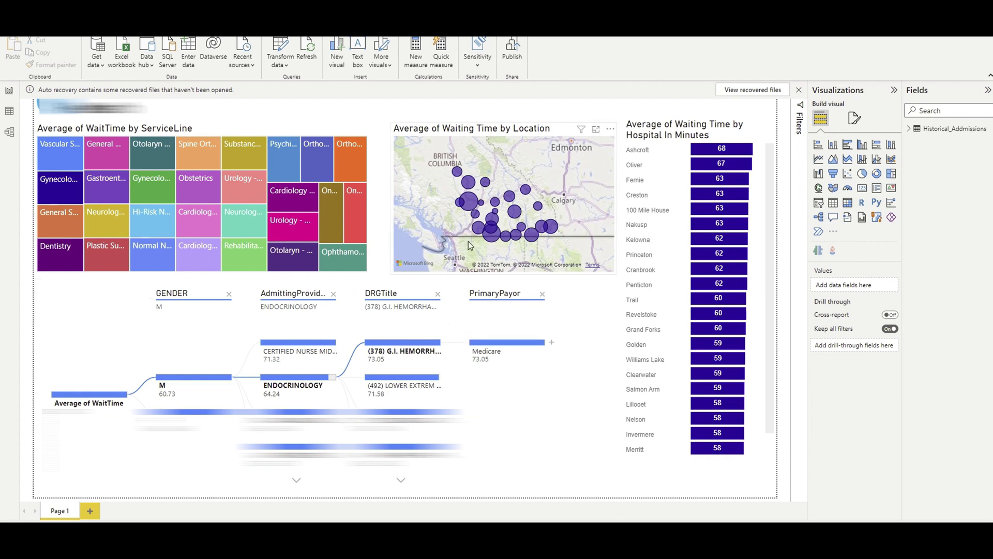
Switch to the Power BI report and examine the average wait times on the location map and in the ServiceLine treemap
scroll(429, 222, down, 4)
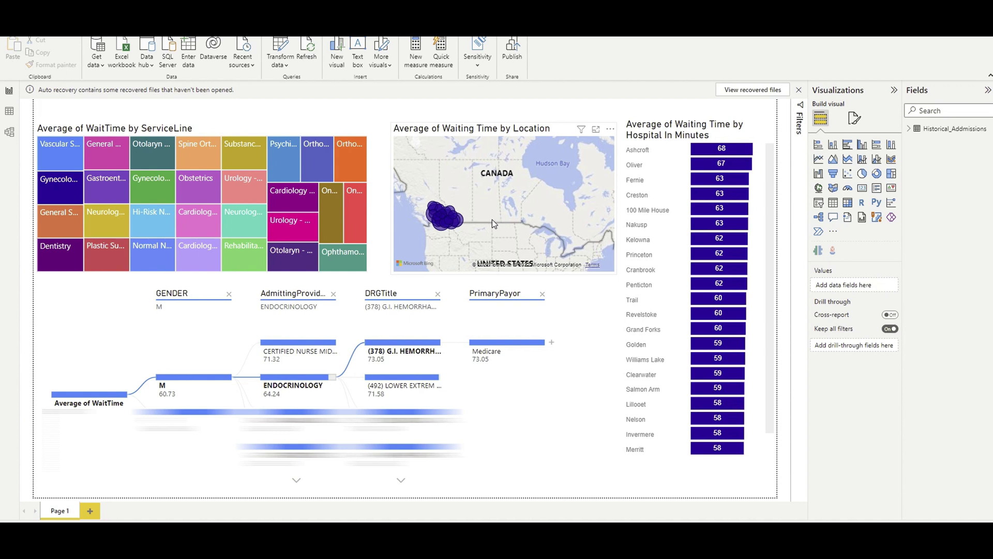
mouse_move(364, 165)
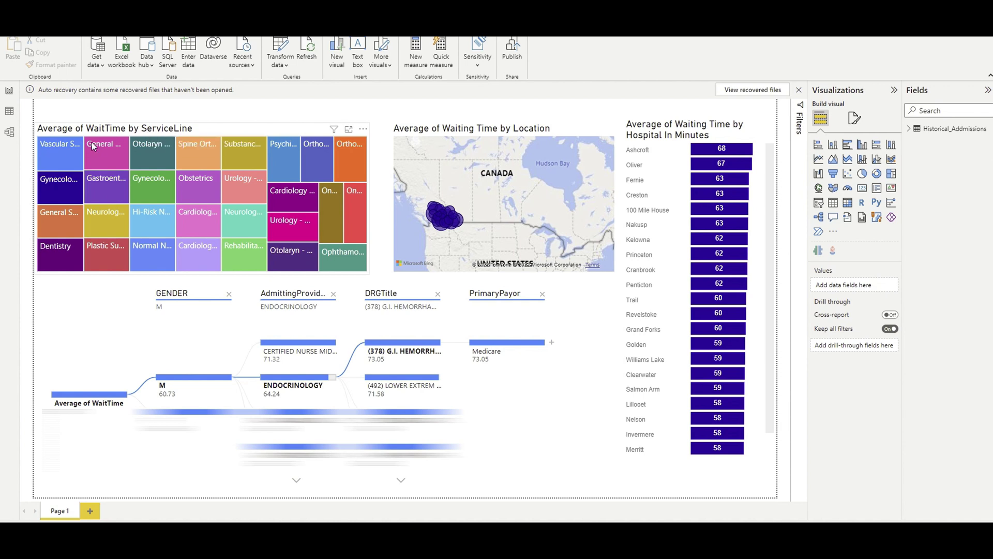
mouse_move(94, 147)
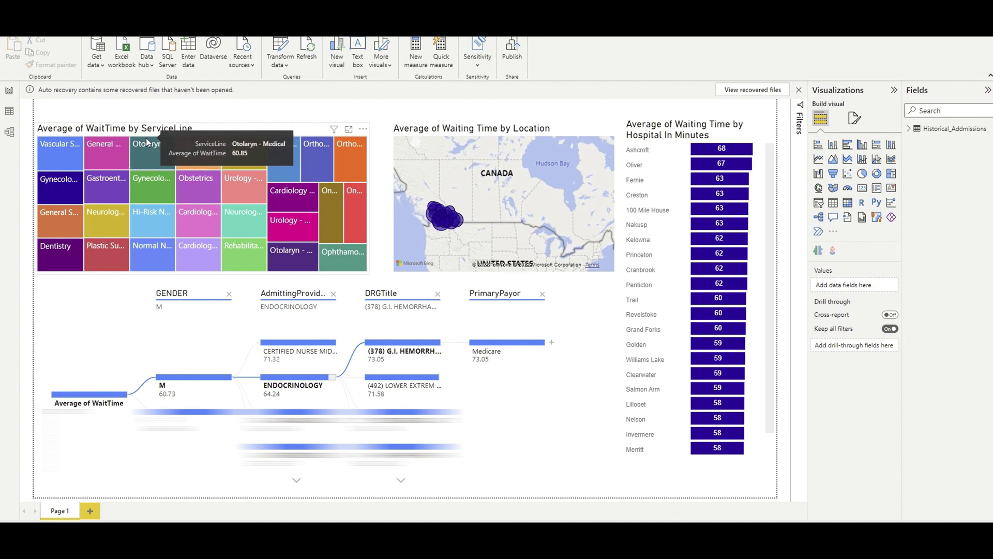
mouse_move(200, 139)
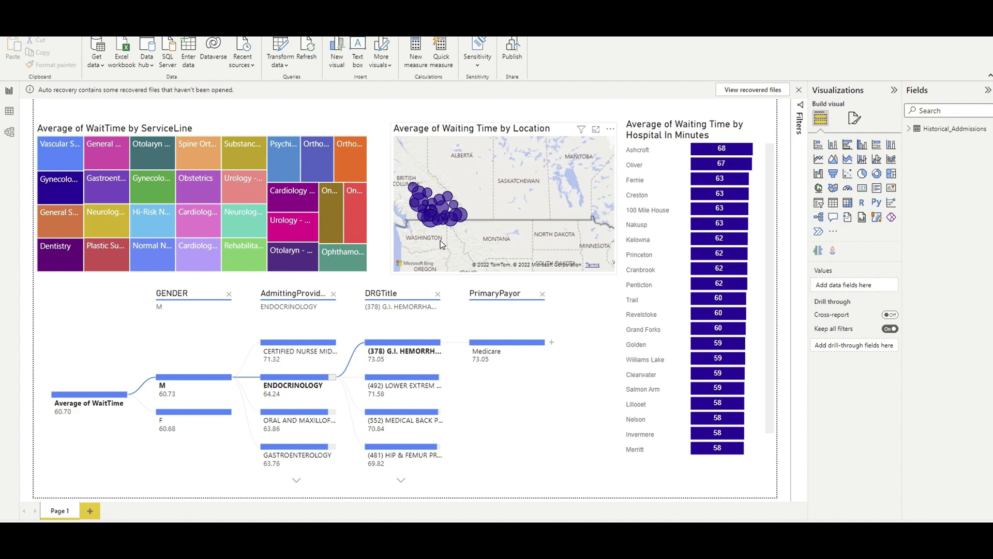
Inspect the average waiting times of individual British Columbia locations, the hospital bar chart and the GENDER-to-PrimaryPayor decomposition tree
drag(439, 240, 464, 241)
scroll(448, 178, up, 3)
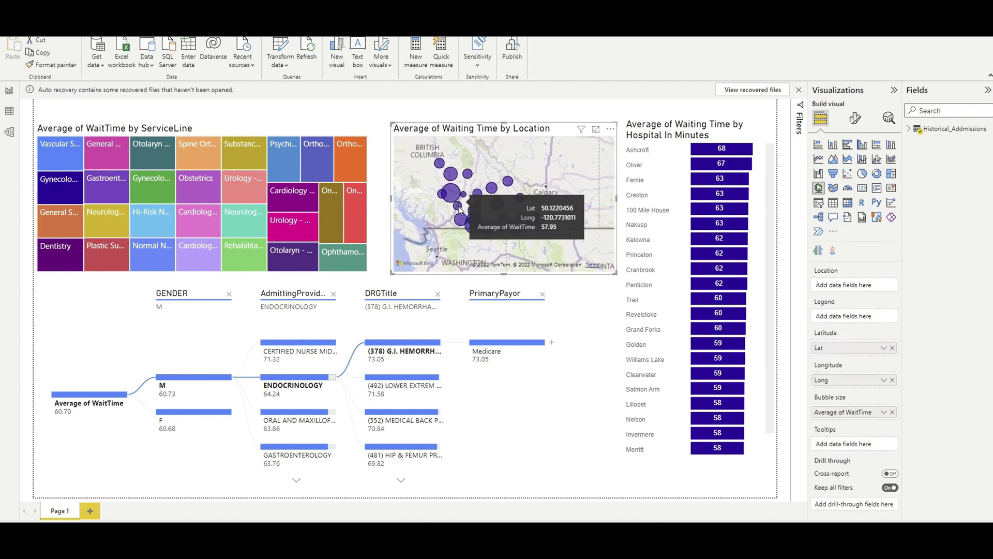
mouse_move(511, 238)
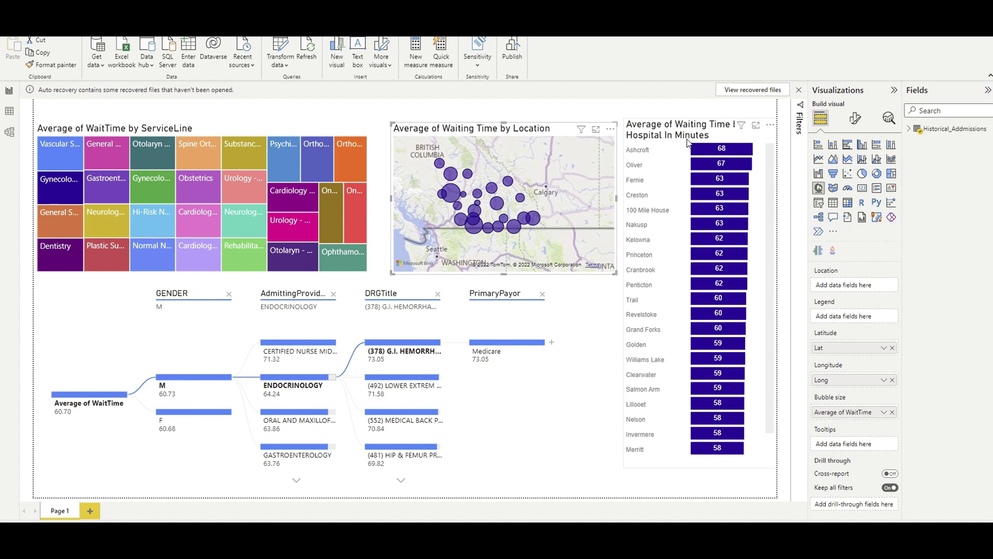
mouse_move(647, 171)
mouse_move(741, 126)
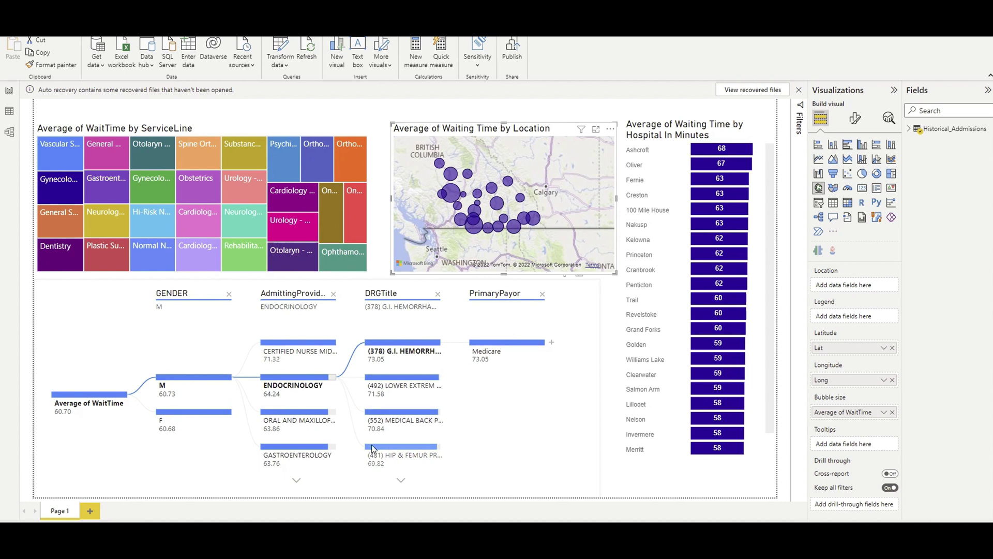
mouse_move(371, 445)
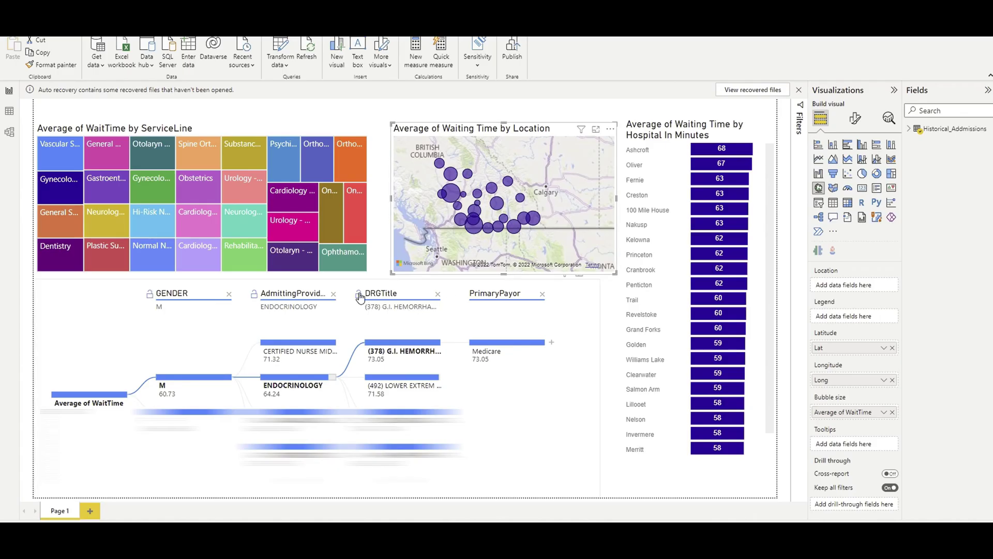
Open the Historical_Addmissions query in Power Query Editor and review its columns through to WaitTime
click(280, 63)
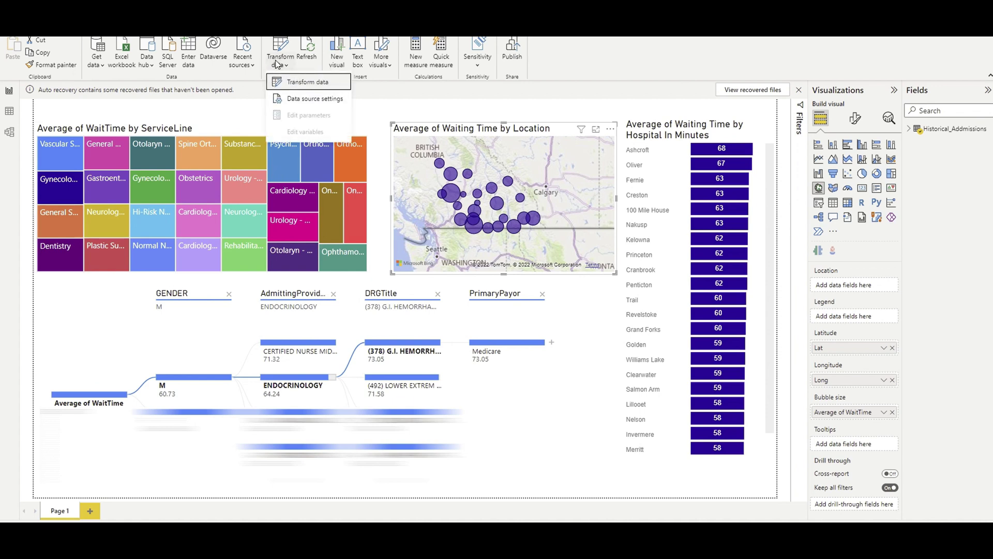
click(301, 85)
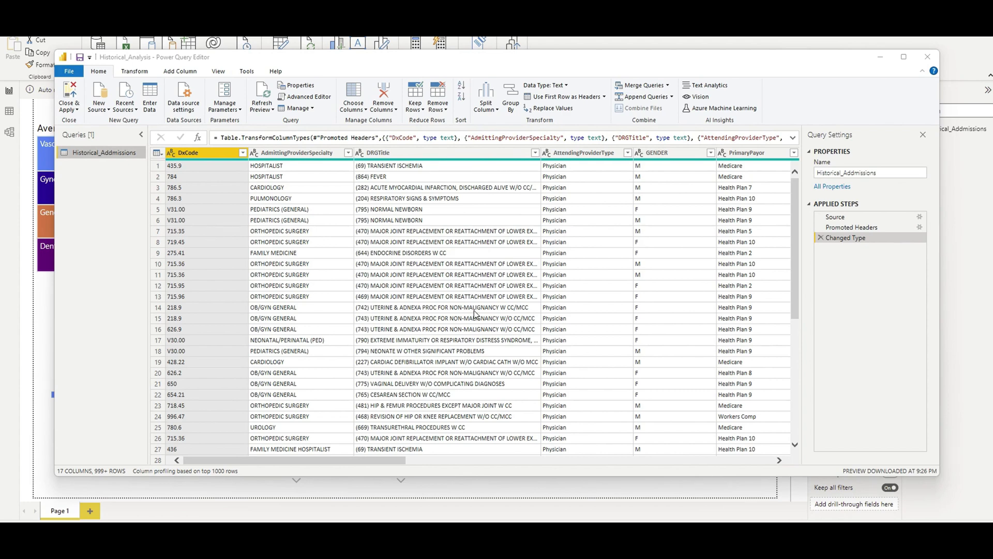
drag(349, 458, 798, 409)
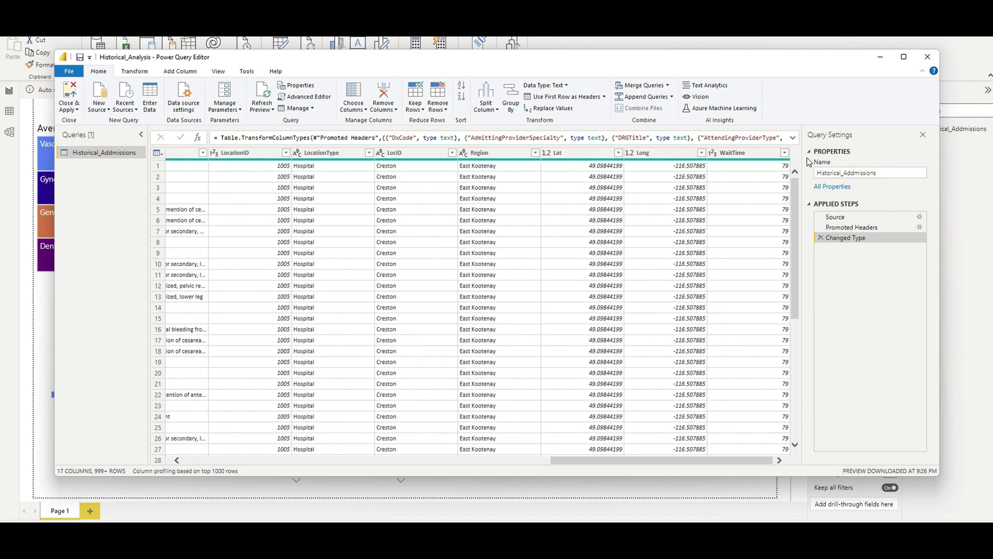
click(752, 169)
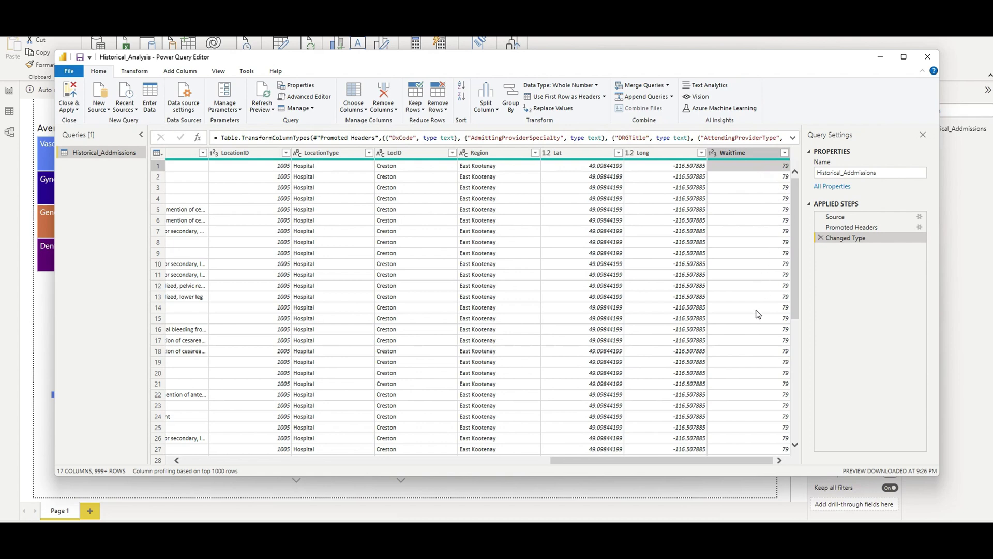
drag(706, 467, 758, 444)
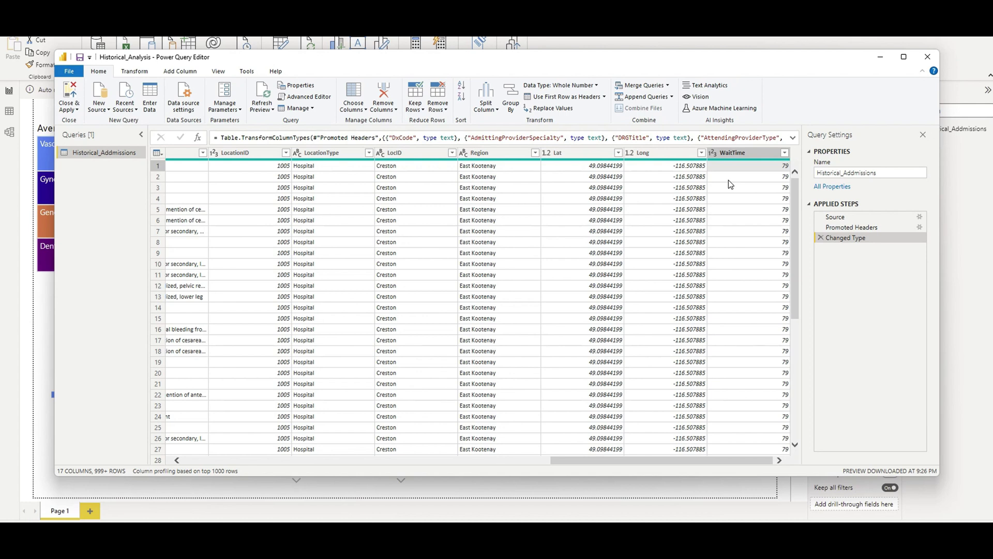
drag(676, 460, 364, 454)
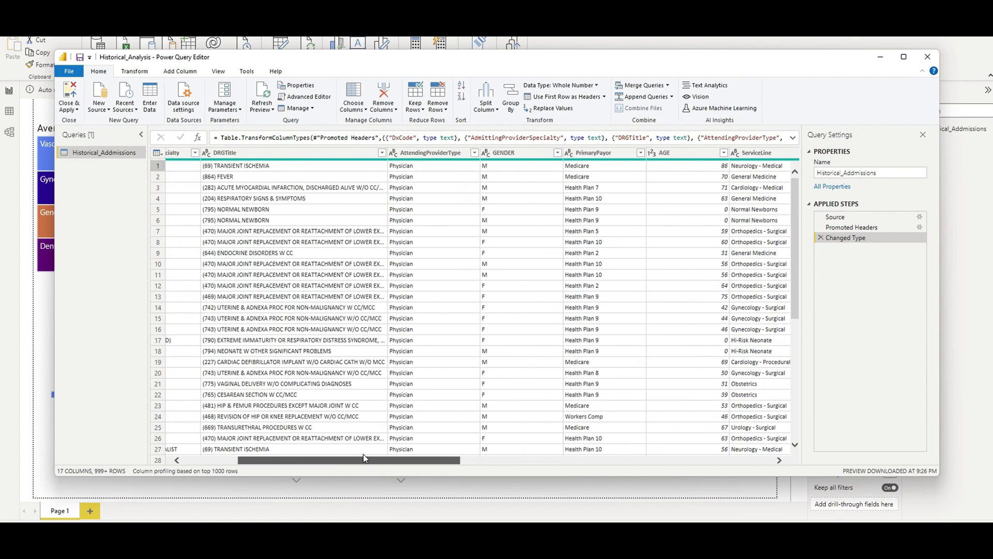
drag(450, 461, 774, 417)
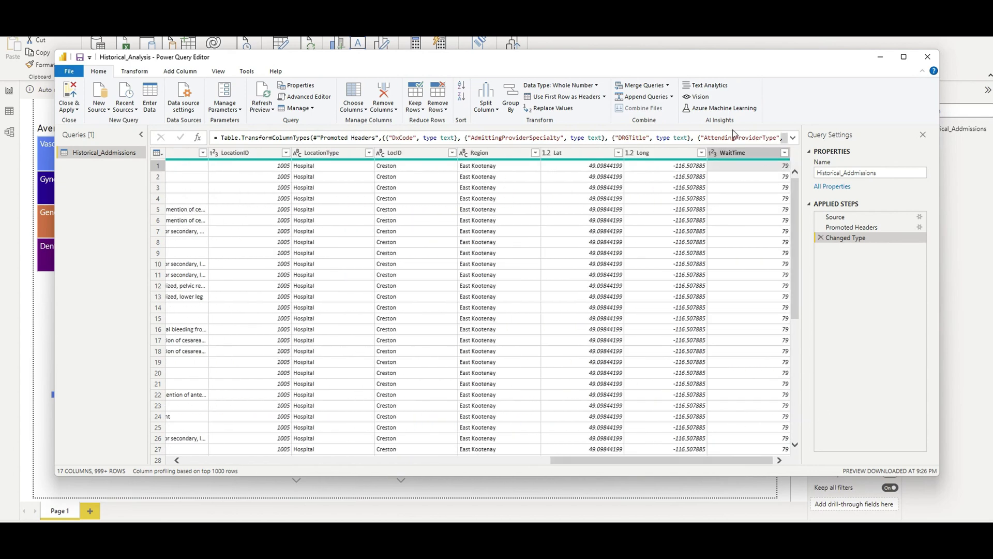
Open the list of Azure Machine Learning models for the query, and check the waittime endpoint's name in Azure Machine Learning Studio
click(709, 109)
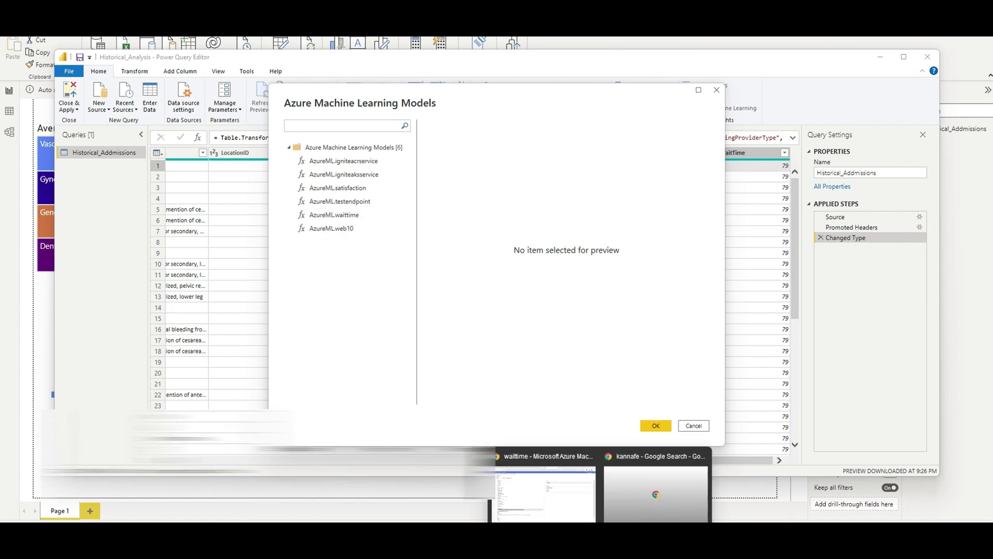
click(569, 492)
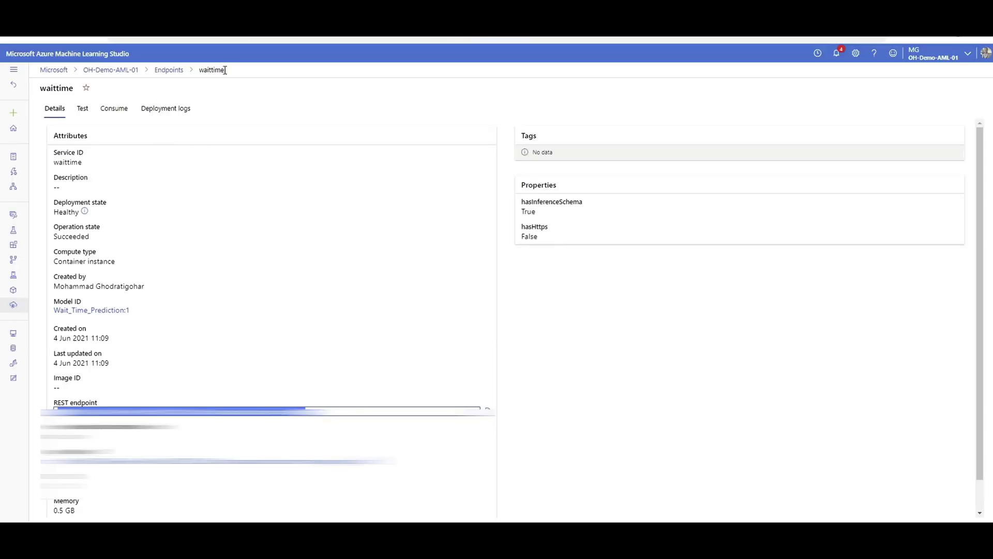
drag(224, 70, 202, 73)
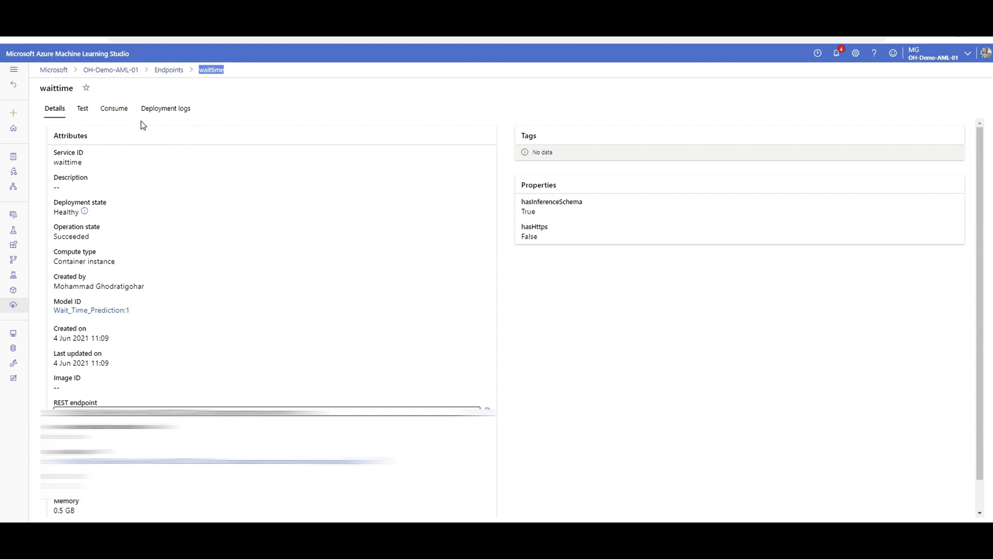
Review the input fields of the waittime endpoint's test form and run a test with the default sample values
click(84, 108)
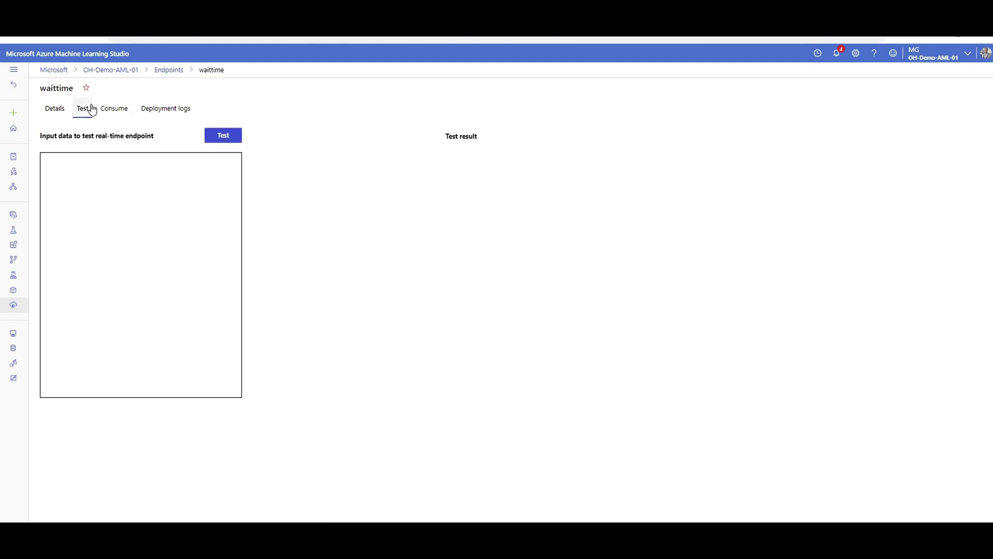
scroll(82, 265, down, 3)
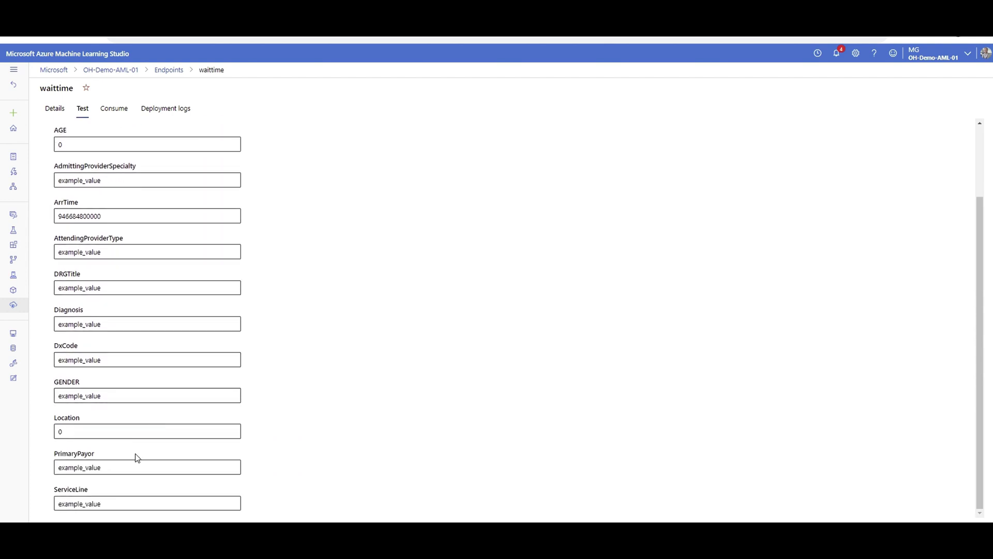
drag(110, 488, 79, 226)
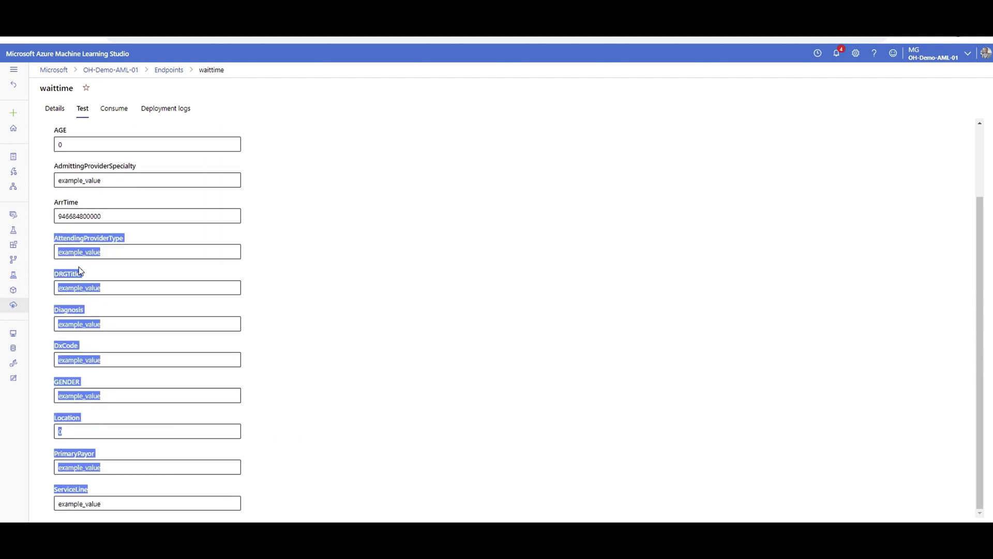
scroll(79, 316, up, 3)
click(236, 135)
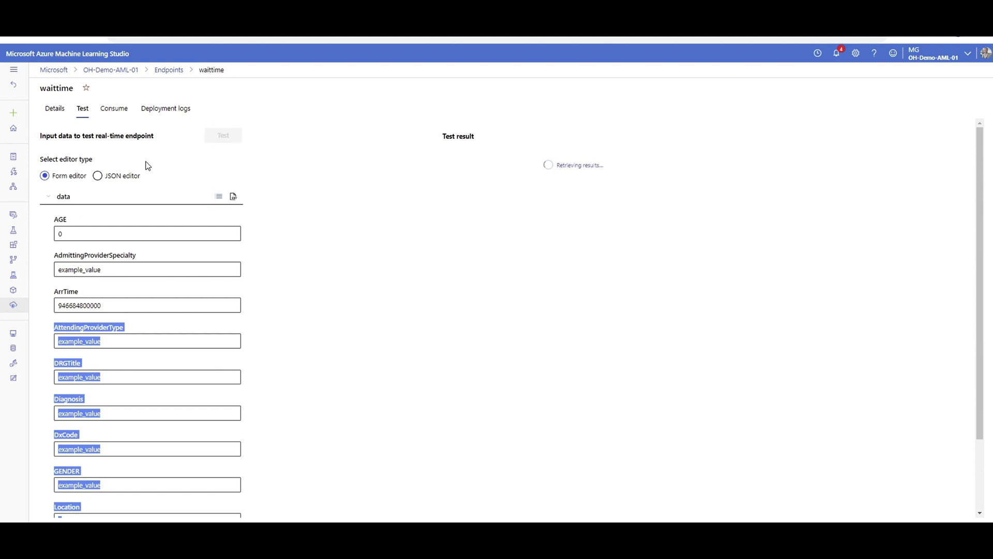
drag(443, 135, 517, 204)
click(517, 205)
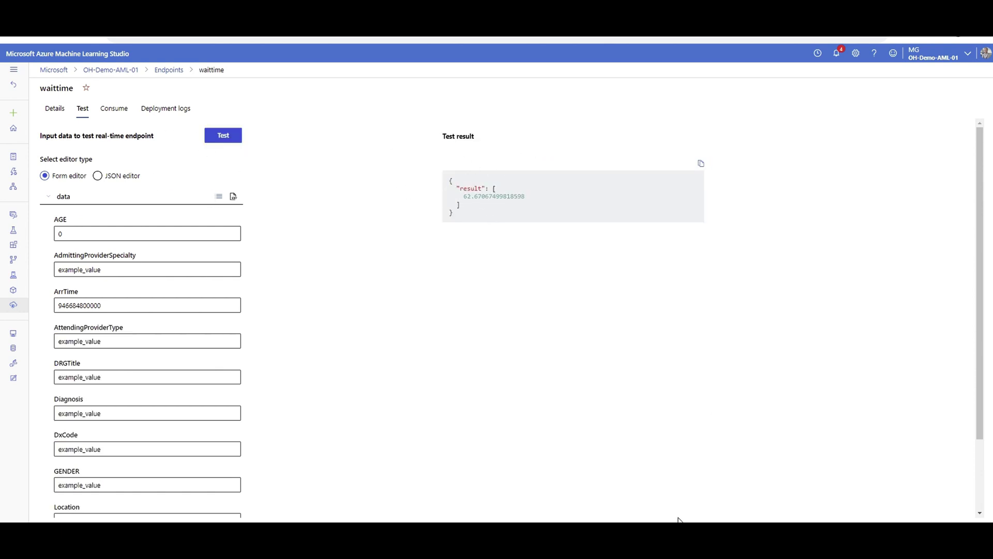
Switch to Power Query Editor, select the AzureML.waittime model and compare its input parameters with the endpoint's test form in Azure Machine Learning Studio
click(721, 486)
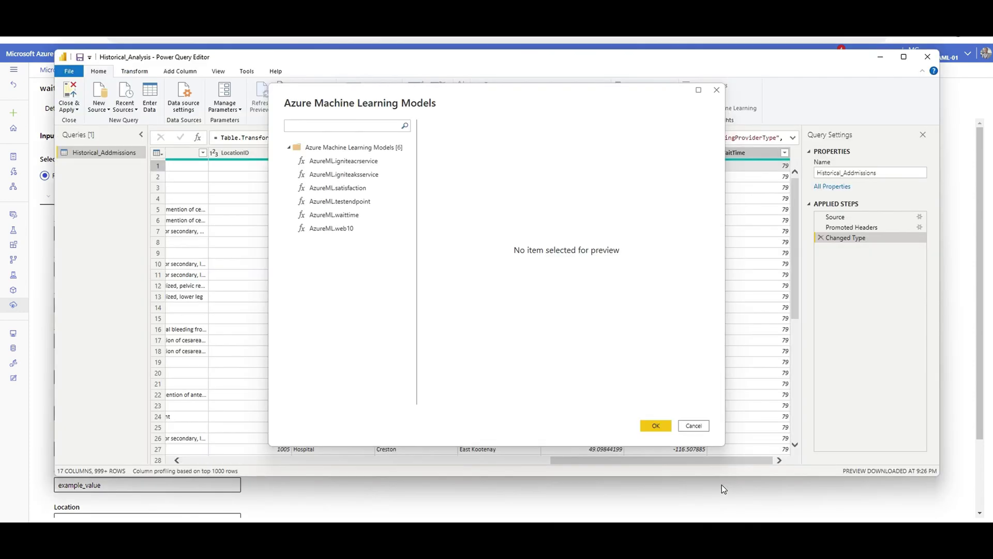
click(340, 215)
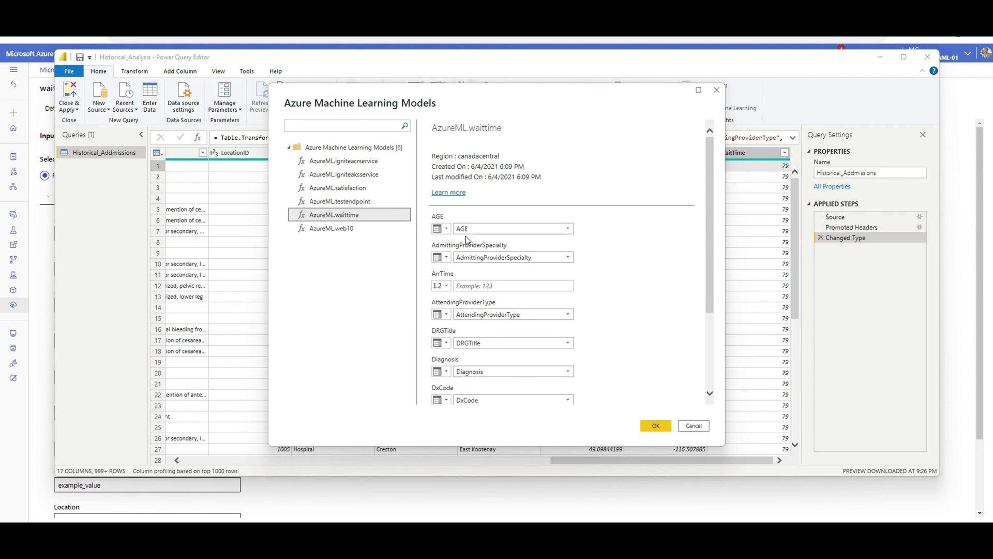
scroll(473, 300, down, 3)
scroll(477, 326, down, 1)
scroll(480, 367, up, 4)
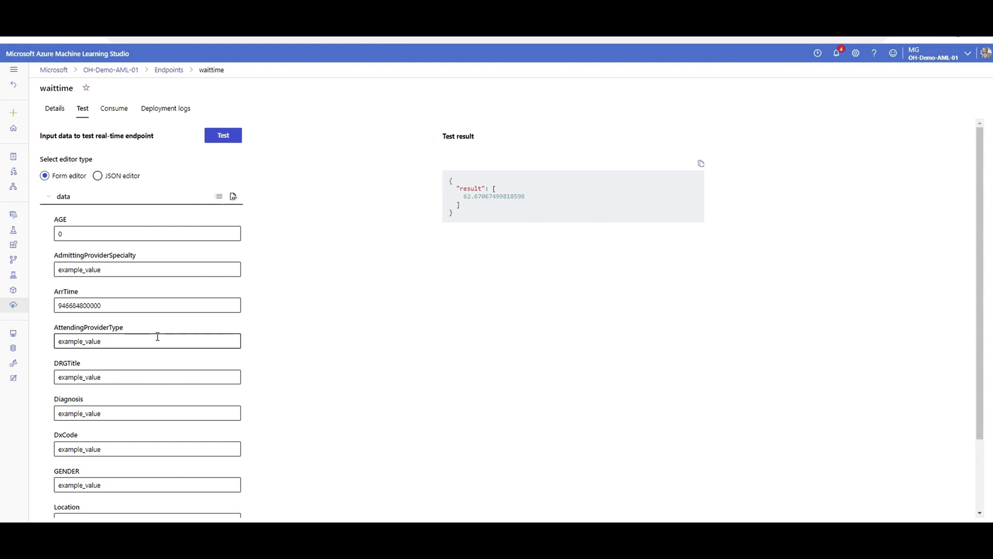
scroll(158, 337, down, 2)
scroll(104, 412, up, 3)
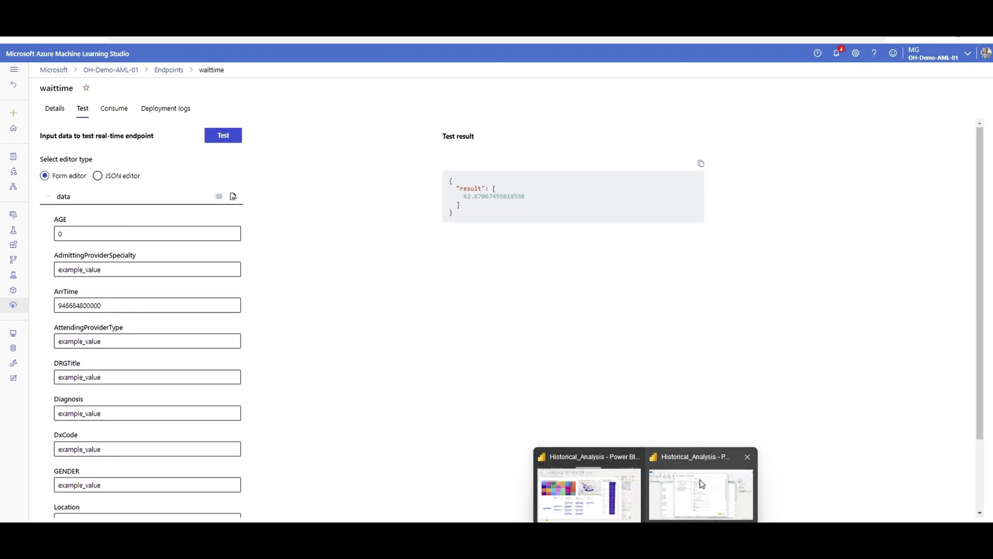
click(700, 486)
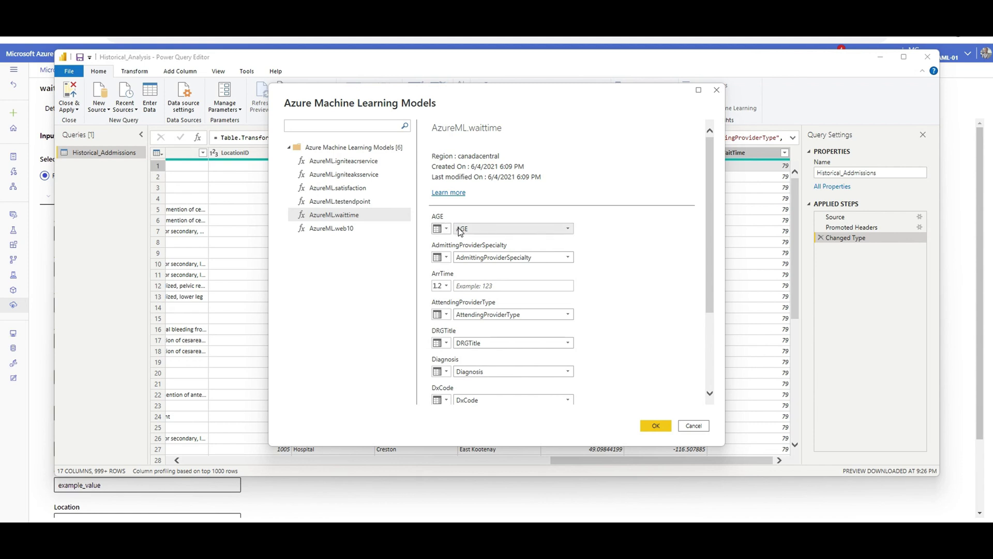
Move the models dialog off the query data, map the AGE parameter to the AGE column and check the column choices for AdmittingProviderSpecialty
drag(455, 91, 608, 126)
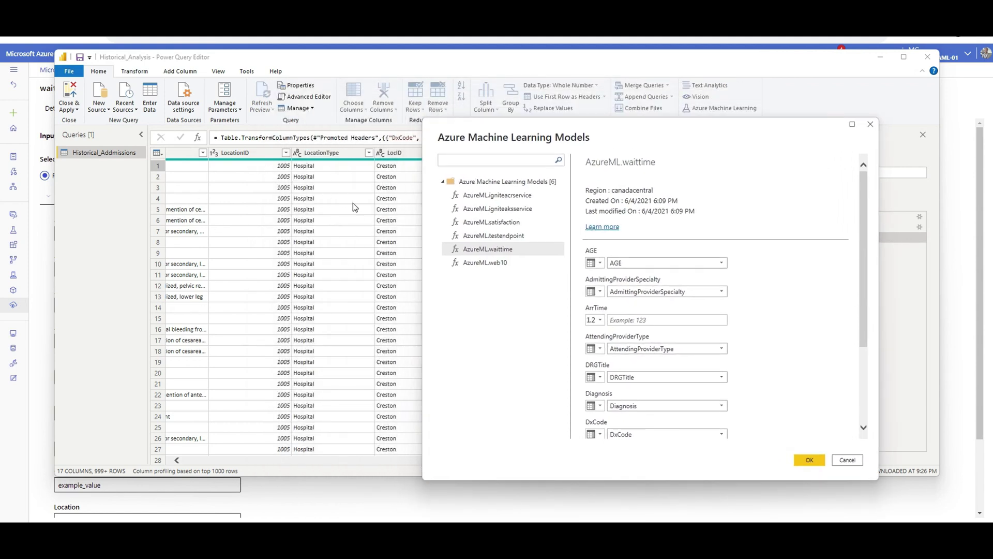
click(687, 263)
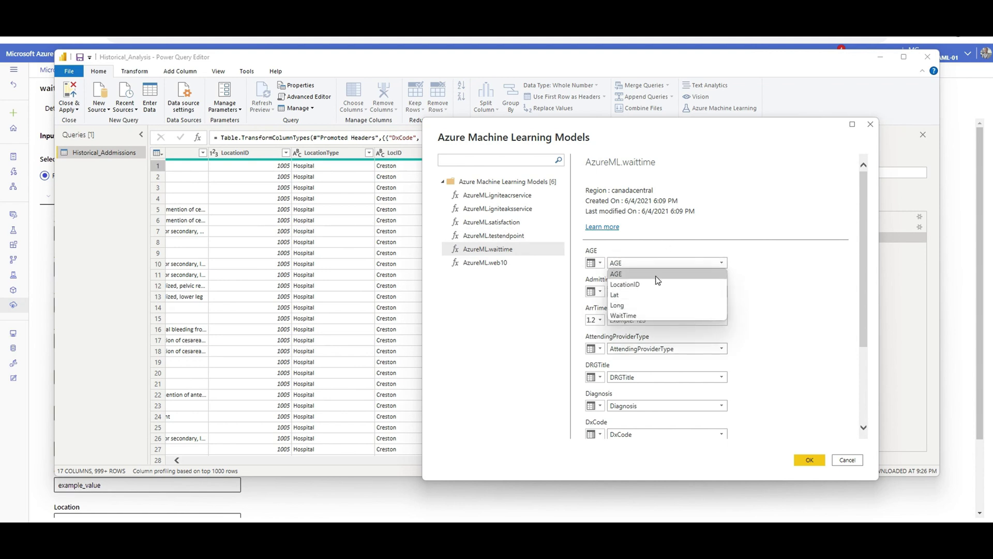
click(597, 264)
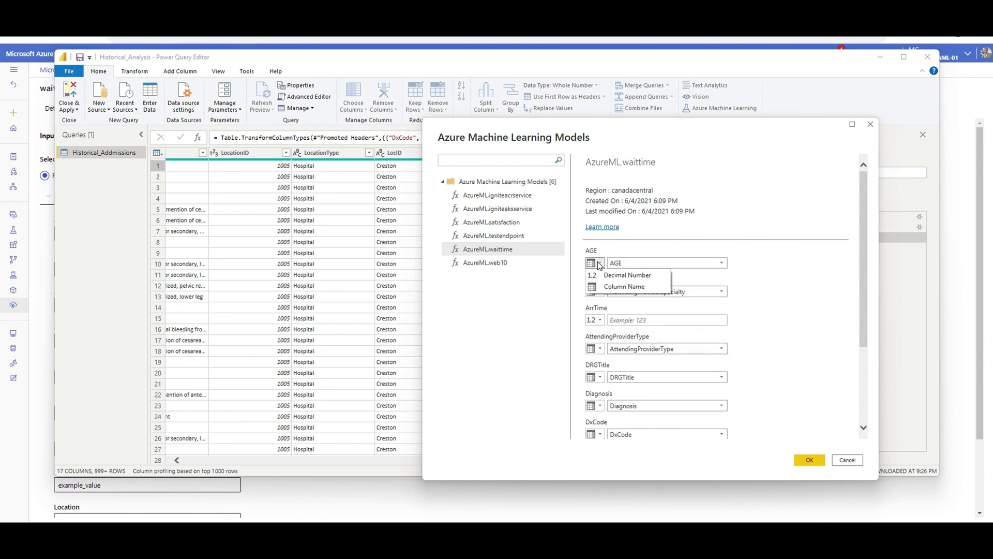
click(718, 252)
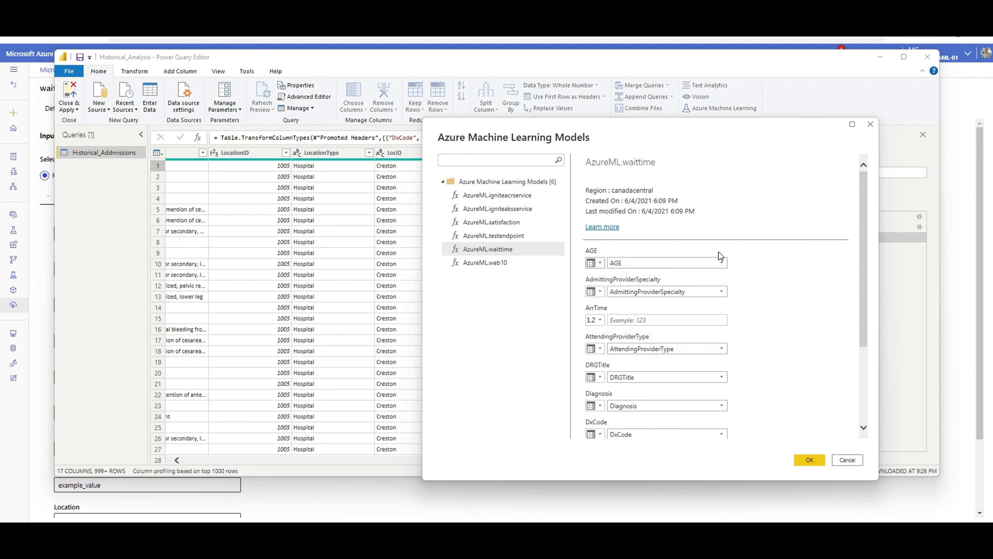
click(695, 263)
click(616, 275)
click(683, 295)
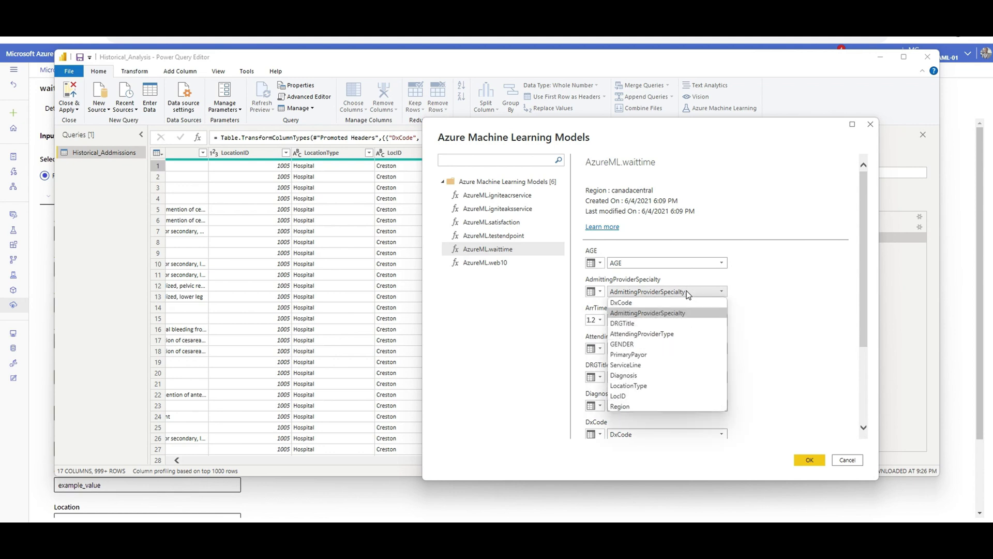
click(657, 296)
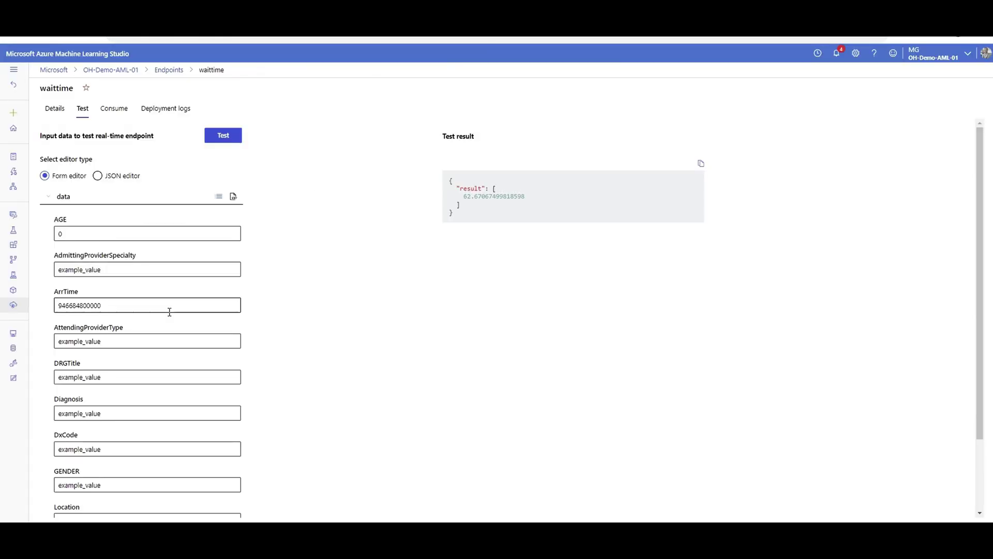
Set both the ArrTime and Location parameters of the AzureML.waittime model to 1.2 in the Power Query Editor dialog
mouse_move(567, 504)
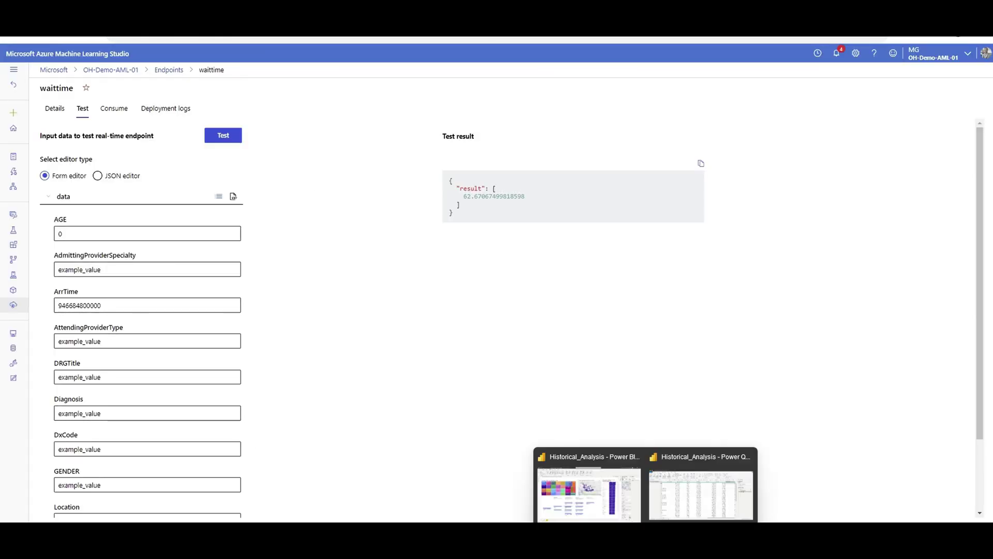
click(691, 482)
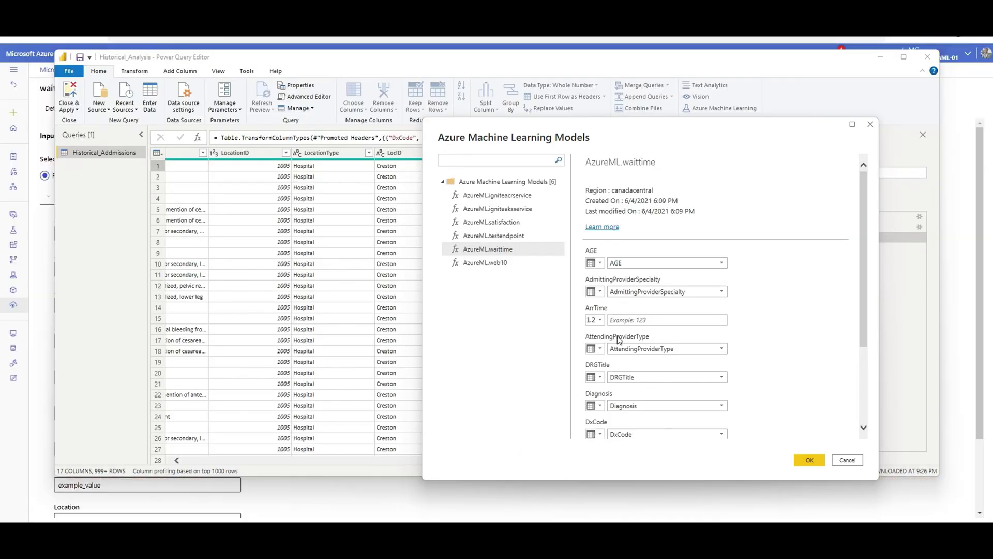
click(612, 320)
scroll(589, 341, down, 3)
scroll(588, 341, up, 6)
click(623, 318)
scroll(632, 334, down, 3)
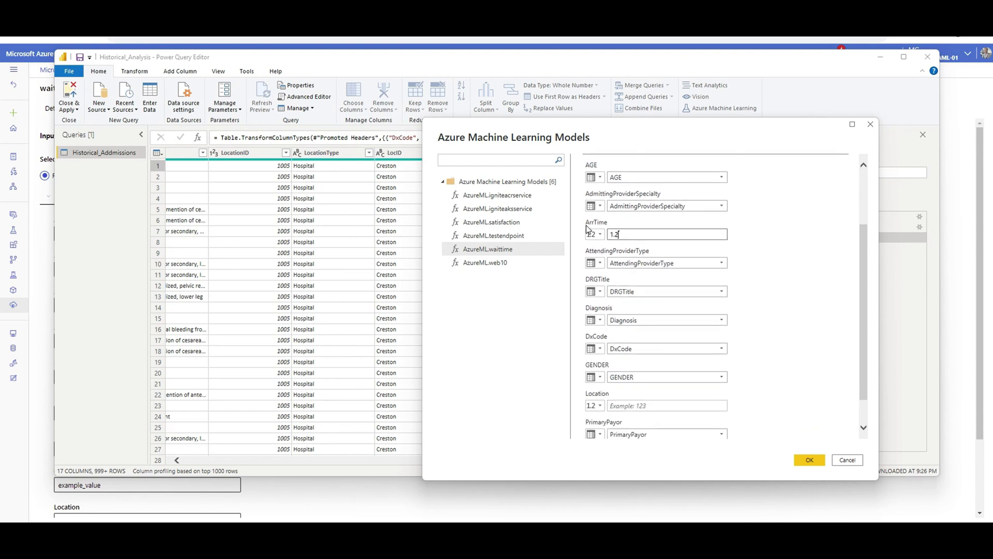
click(640, 372)
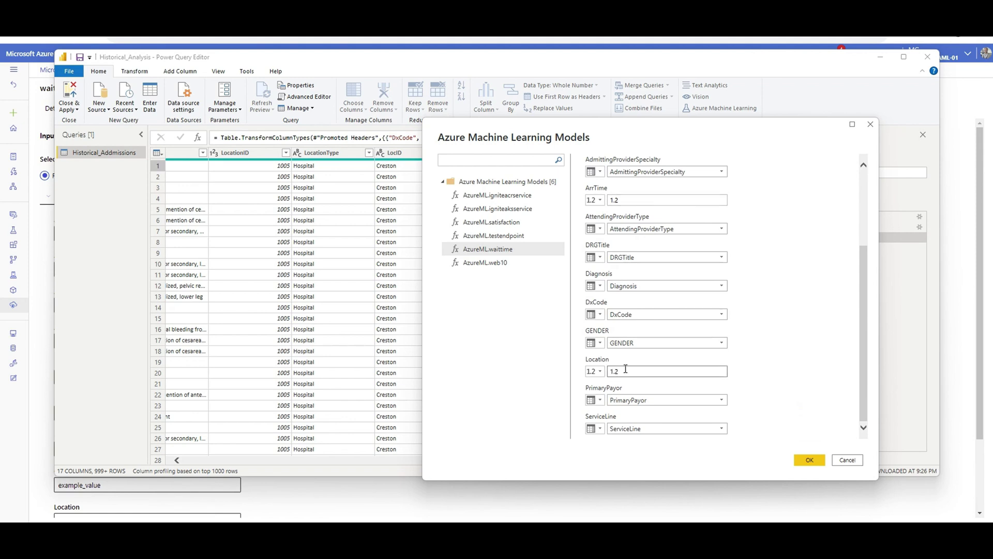
Apply the AzureML.waittime model to the Historical_Addmissions query and ignore the Privacy Levels checks for this file
scroll(642, 404, up, 5)
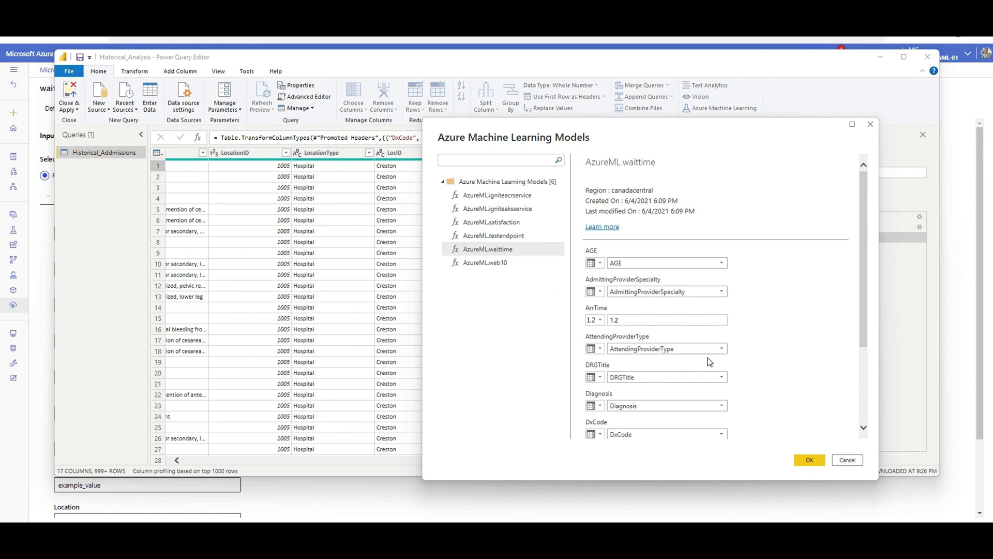
scroll(623, 222, down, 3)
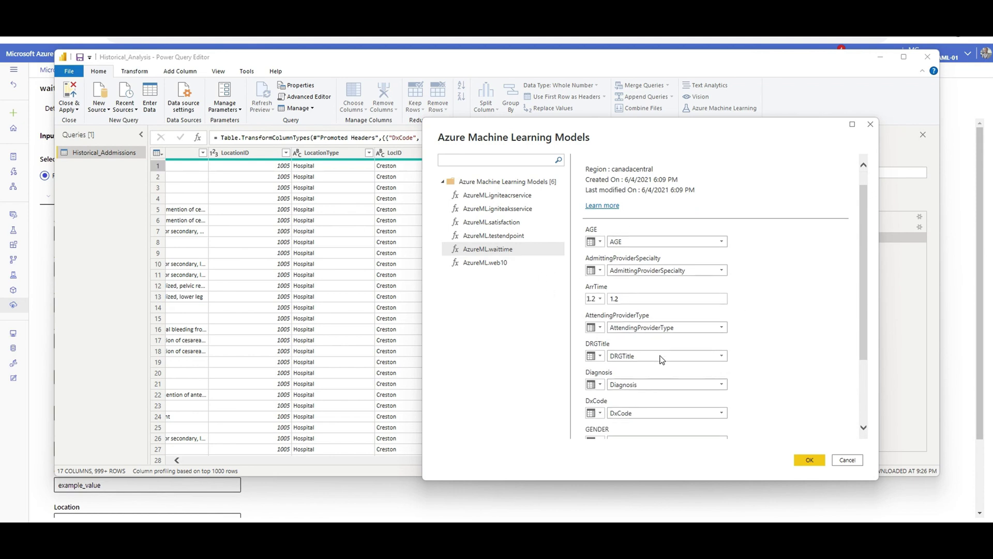
click(808, 460)
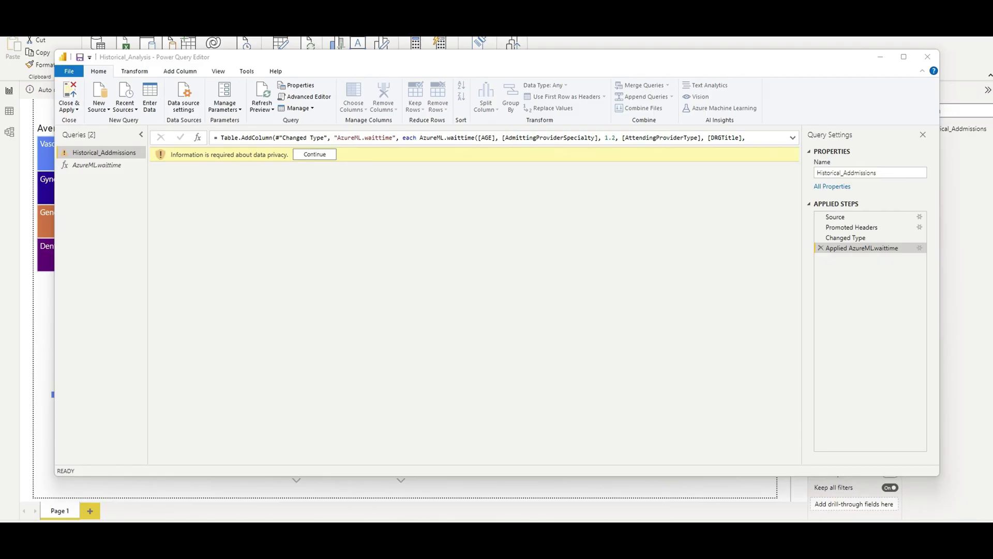
click(316, 156)
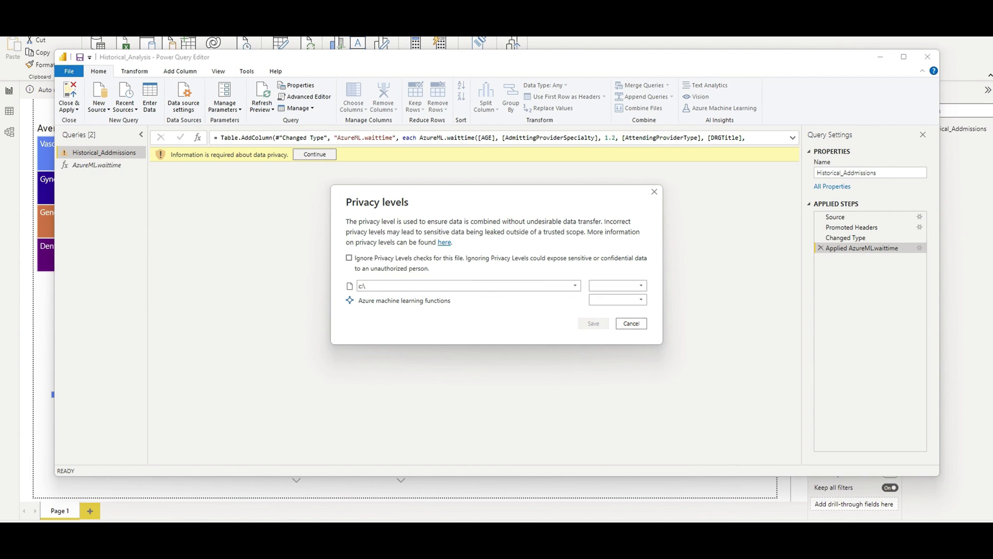
click(349, 258)
click(593, 324)
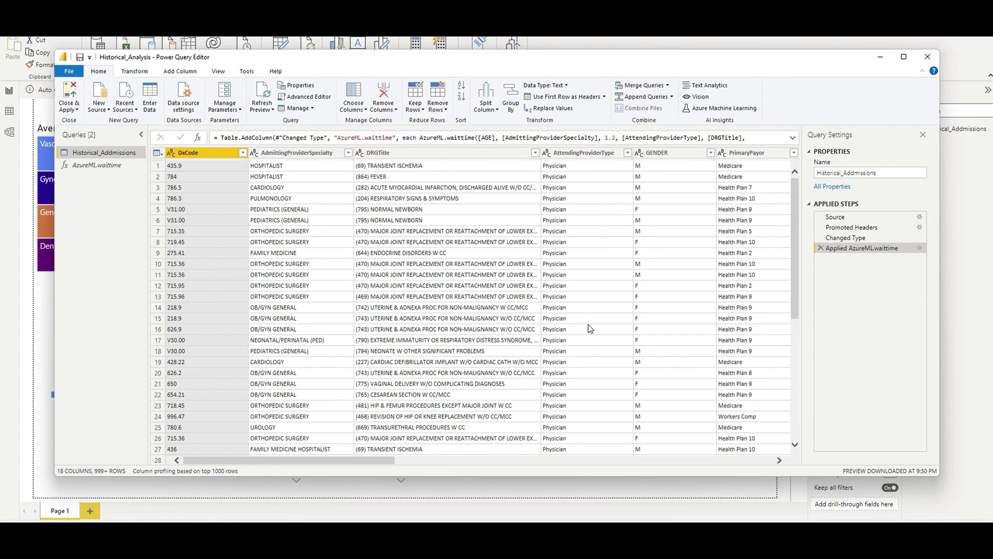
Compare the predicted AzureML.waittime column with the original WaitTime column across the query's rows
drag(280, 460, 303, 464)
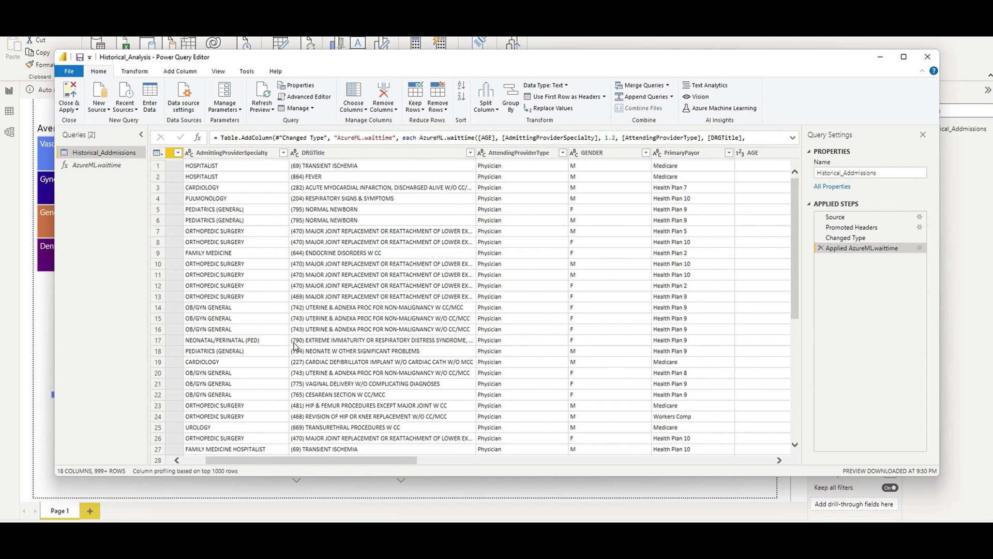
drag(355, 460, 811, 384)
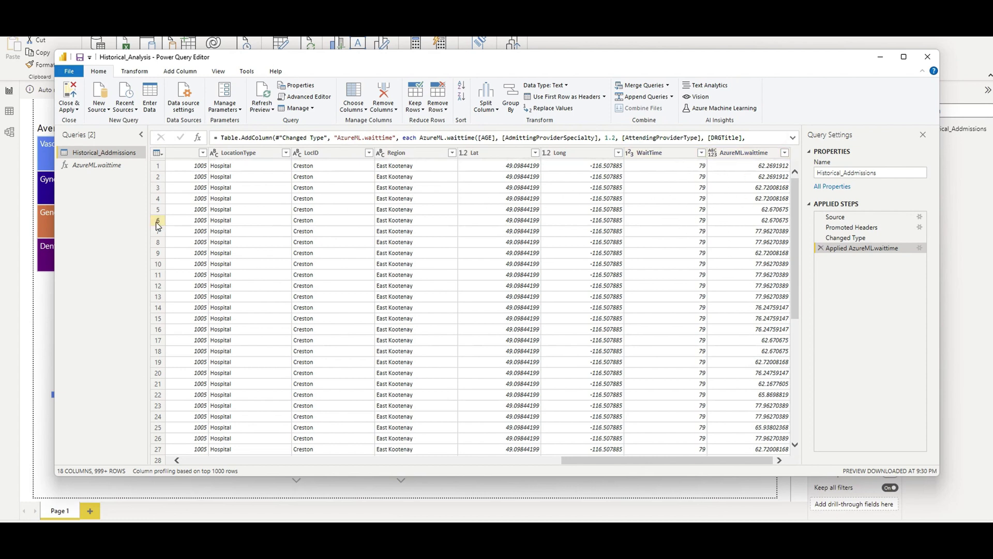
scroll(756, 295, down, 1)
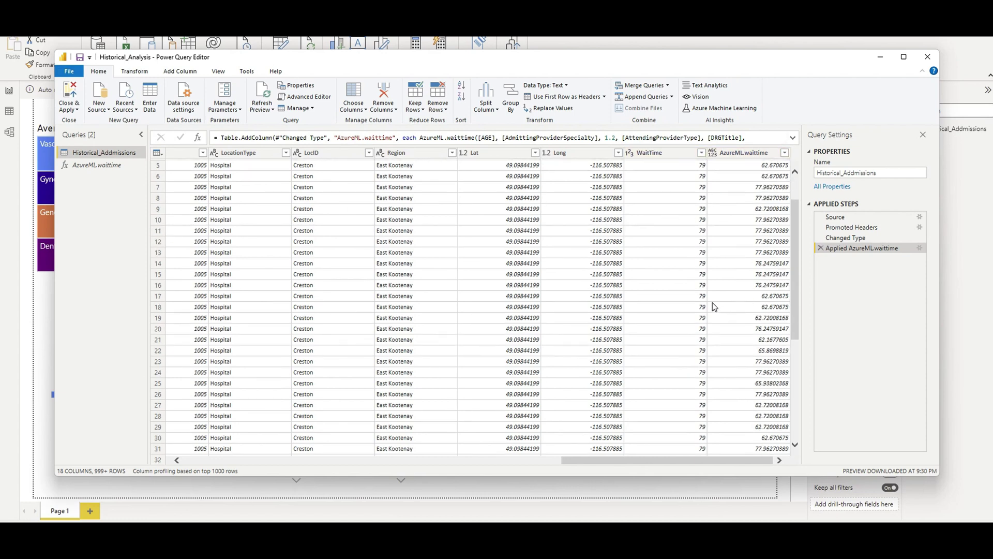
click(700, 286)
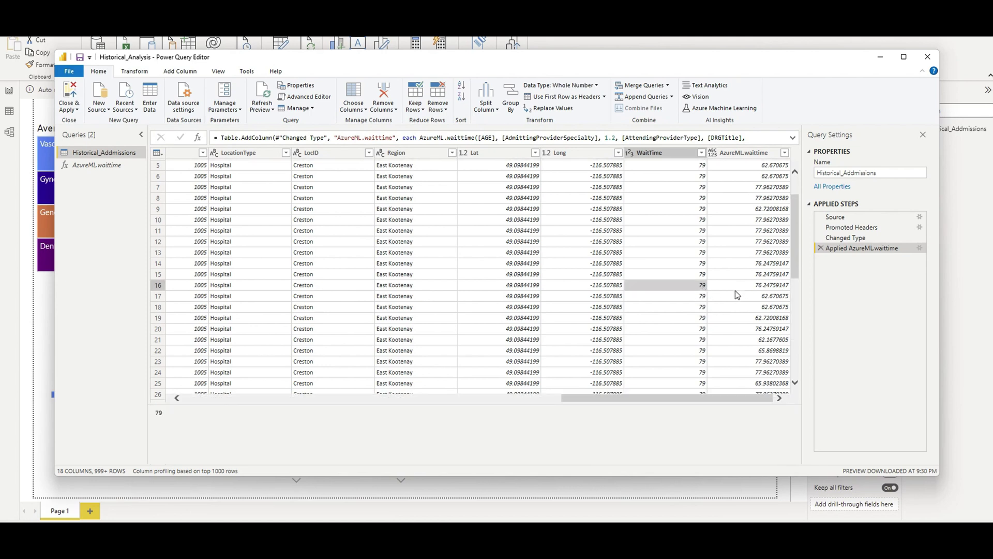
scroll(734, 306, down, 1)
scroll(742, 280, down, 7)
scroll(710, 316, up, 10)
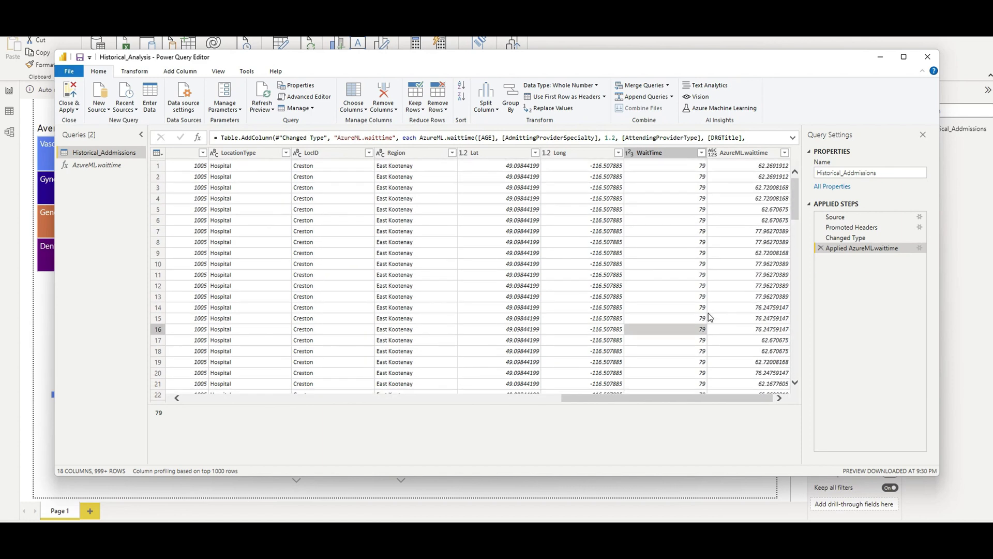